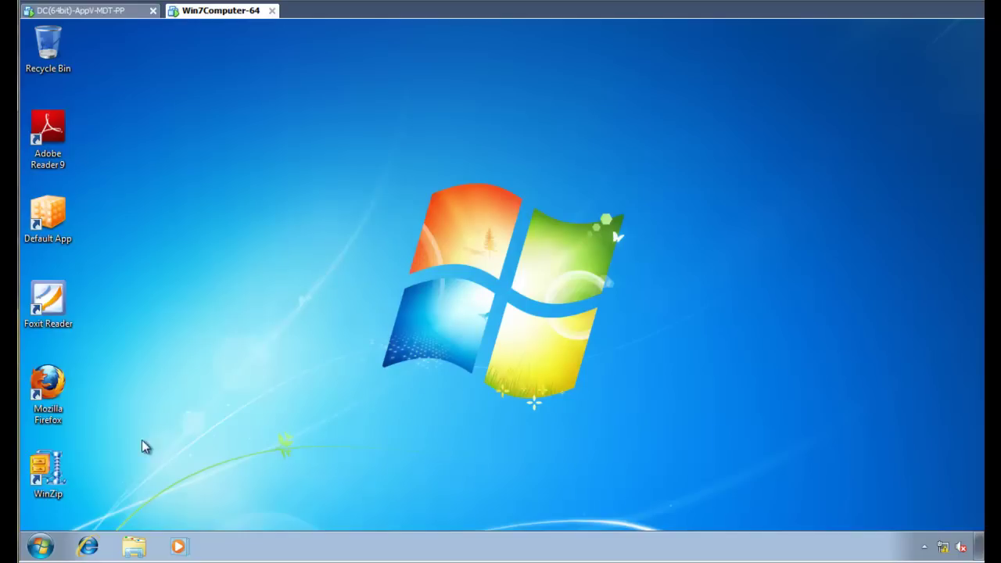
Step: Launch WinZip on the Windows 7 client and dismiss its Tip of the Day
double_click(47, 471)
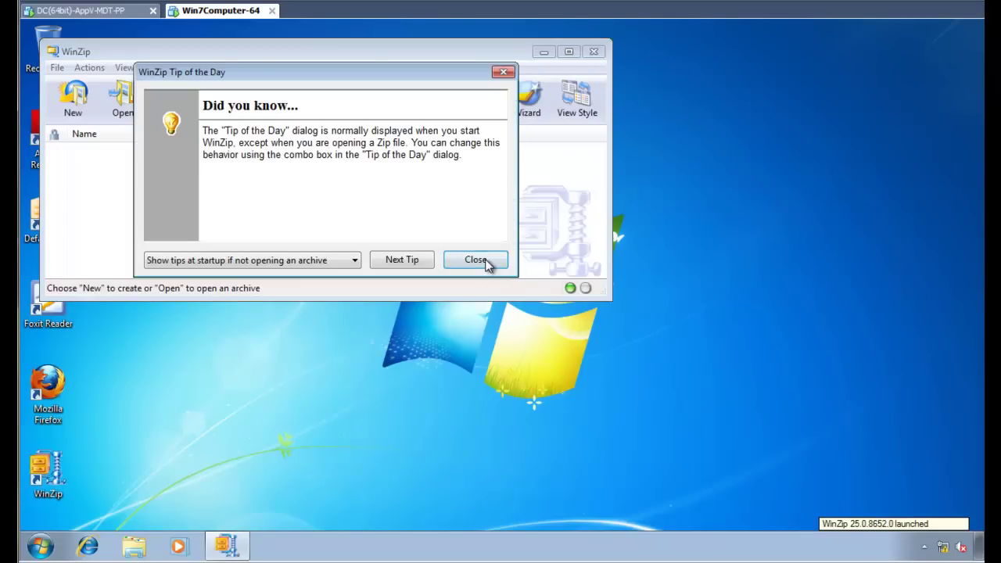
left_click(476, 260)
key("Escape")
left_click_drag(262, 60, 339, 94)
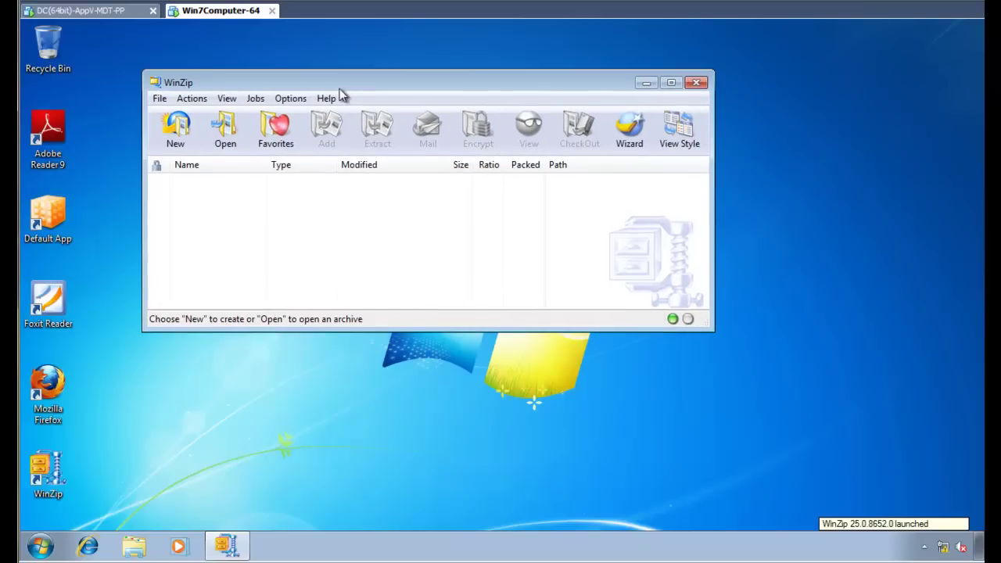
Step: Examine WinZip's configuration settings from View through Passwords, discard the dialog and close WinZip
left_click(290, 99)
left_click(297, 116)
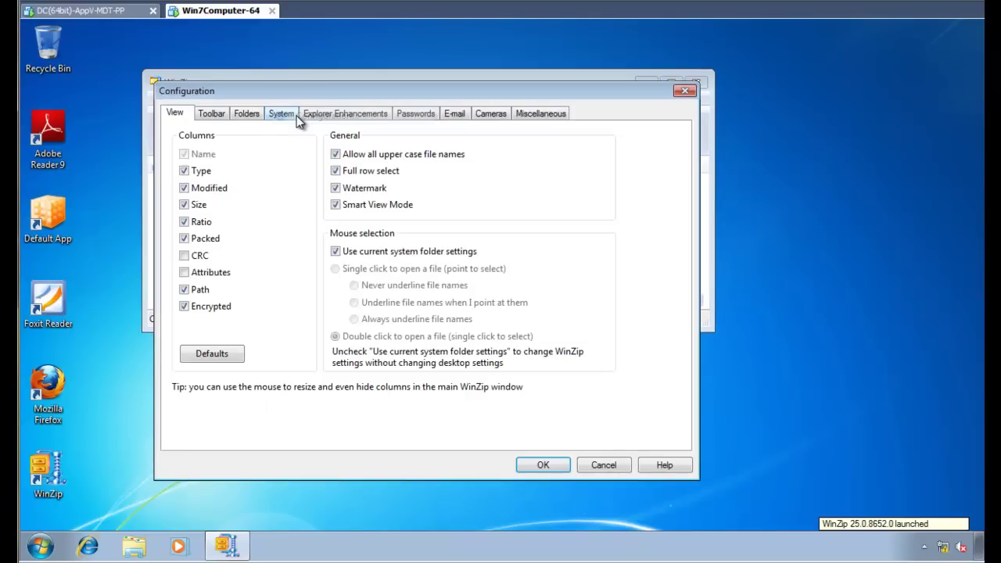
left_click(214, 116)
left_click(248, 116)
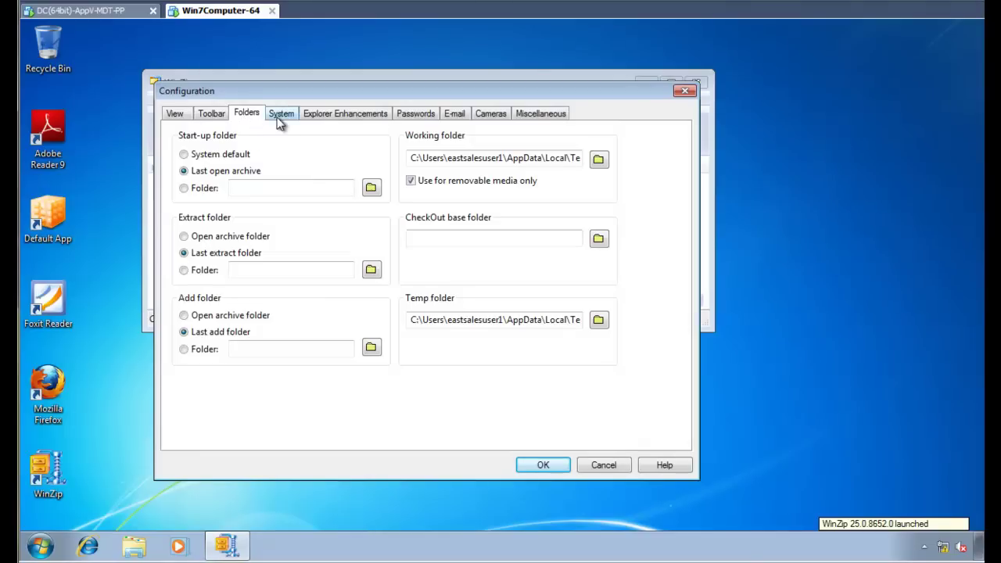
left_click(281, 115)
left_click(336, 114)
left_click(415, 114)
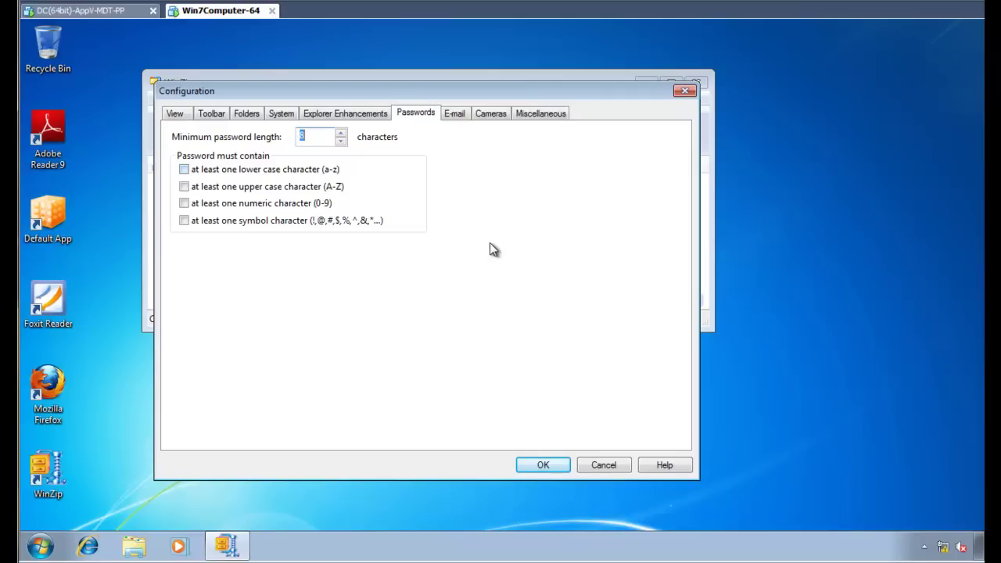
key("Escape")
key("alt+F4")
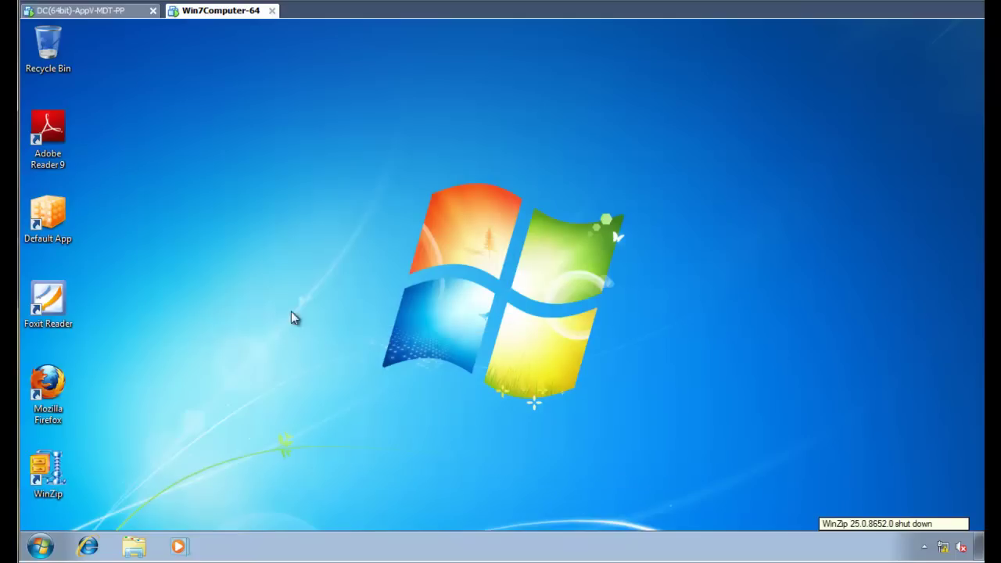
Step: Launch Mozilla Firefox on the client and open its Options dialog
double_click(56, 394)
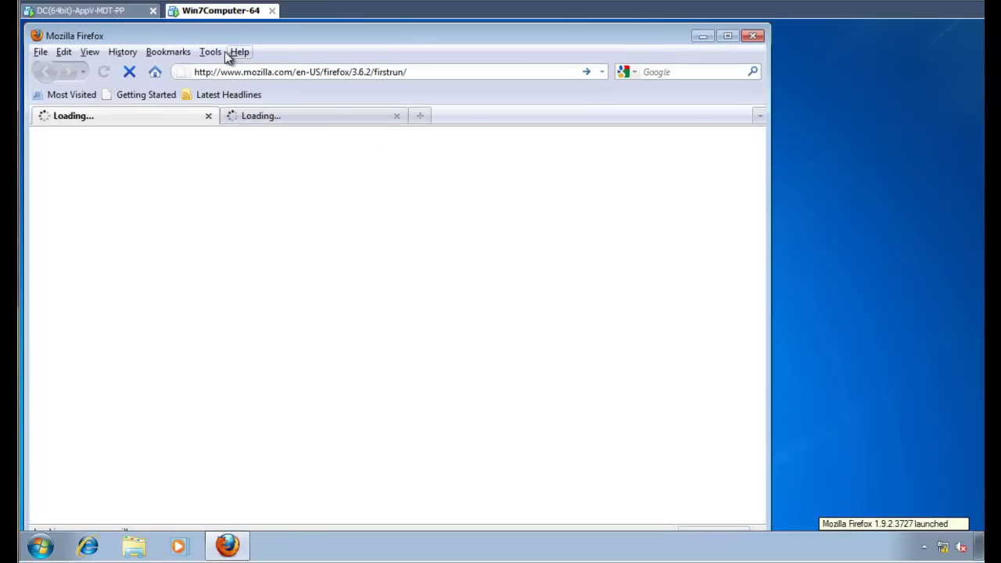
left_click(217, 52)
left_click(240, 204)
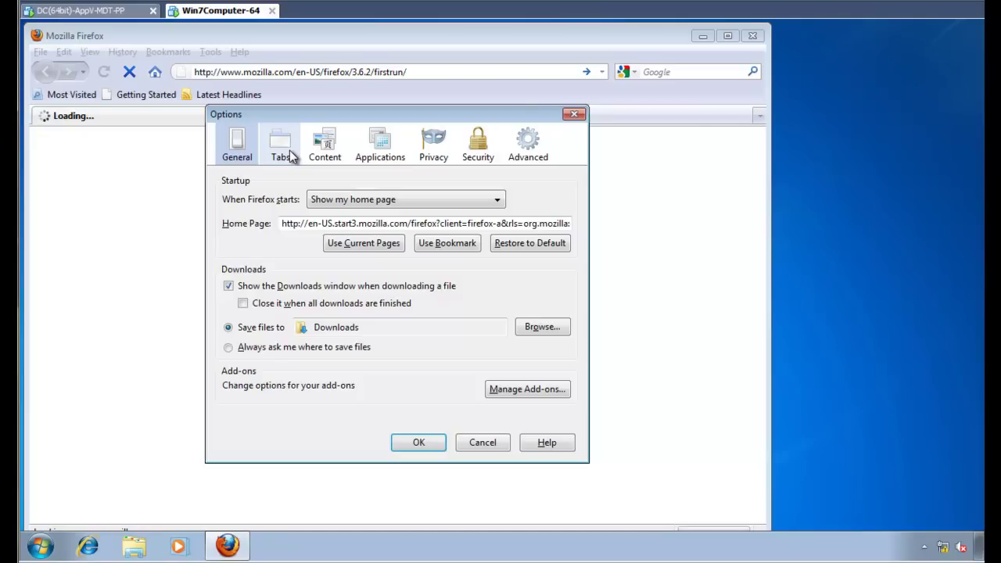
Step: Examine Firefox's Tabs, Content and General options, cancel the dialog and close the browser
left_click(289, 150)
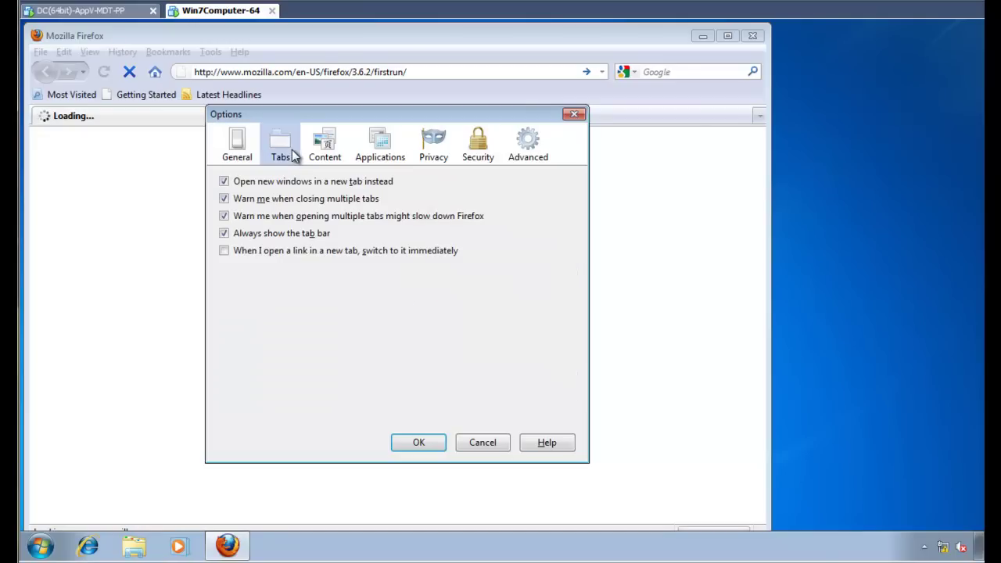
left_click(325, 151)
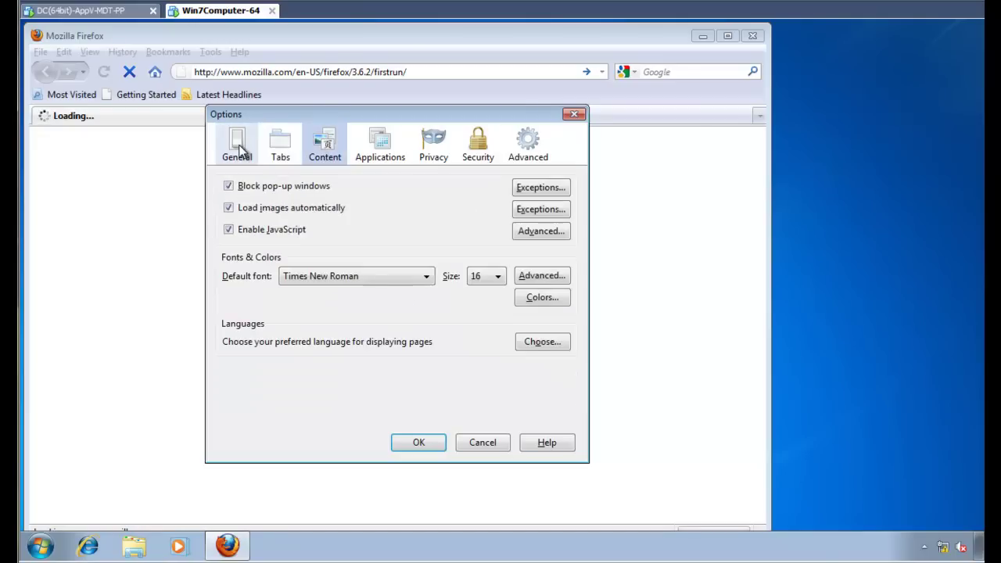
left_click(239, 150)
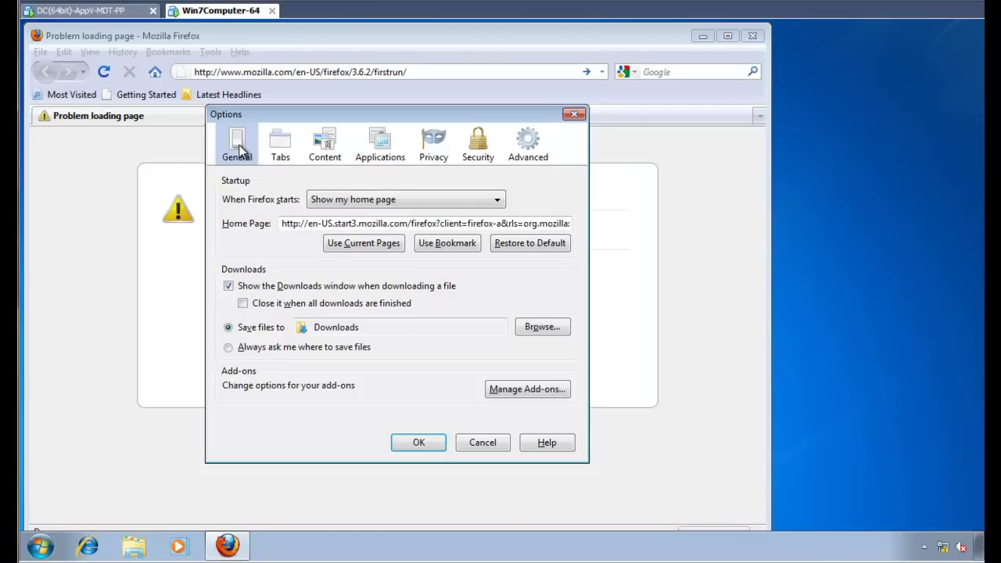
left_click(462, 443)
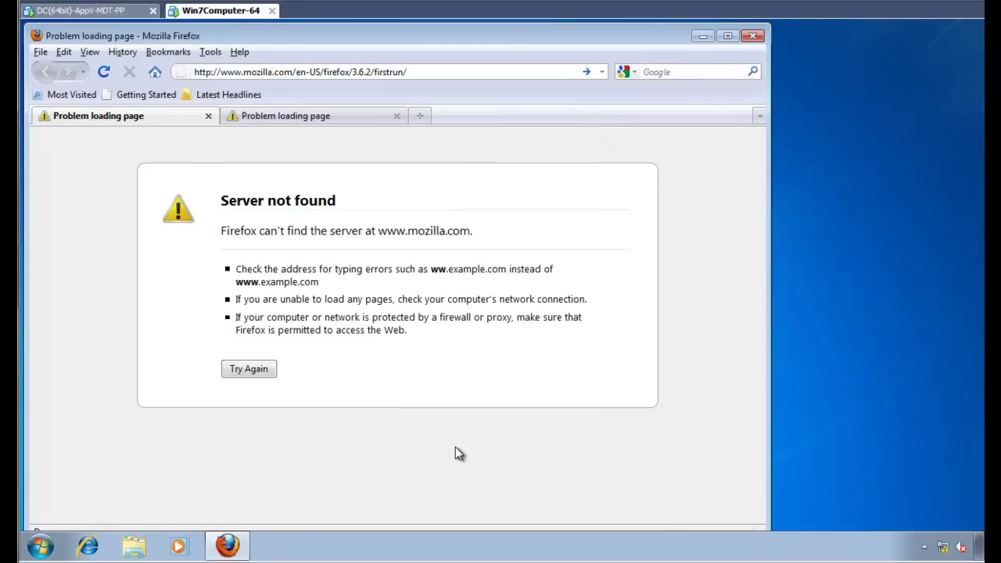
key("alt+F4")
left_click(394, 317)
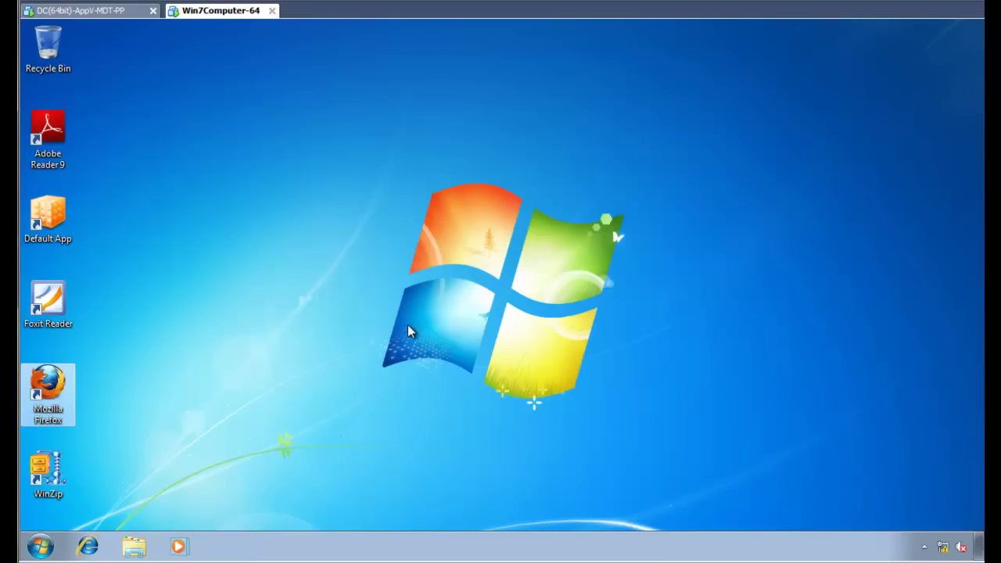
Step: Switch to the DC(64bit)-AppV-MDT-PP machine and launch PolicyPak Design Studio 3.0
left_click(102, 17)
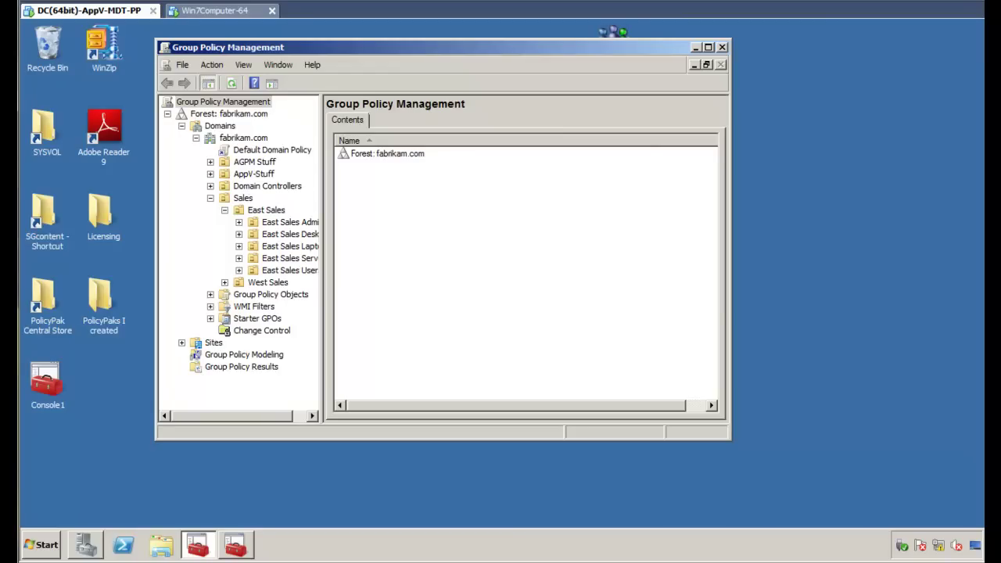
left_click(43, 545)
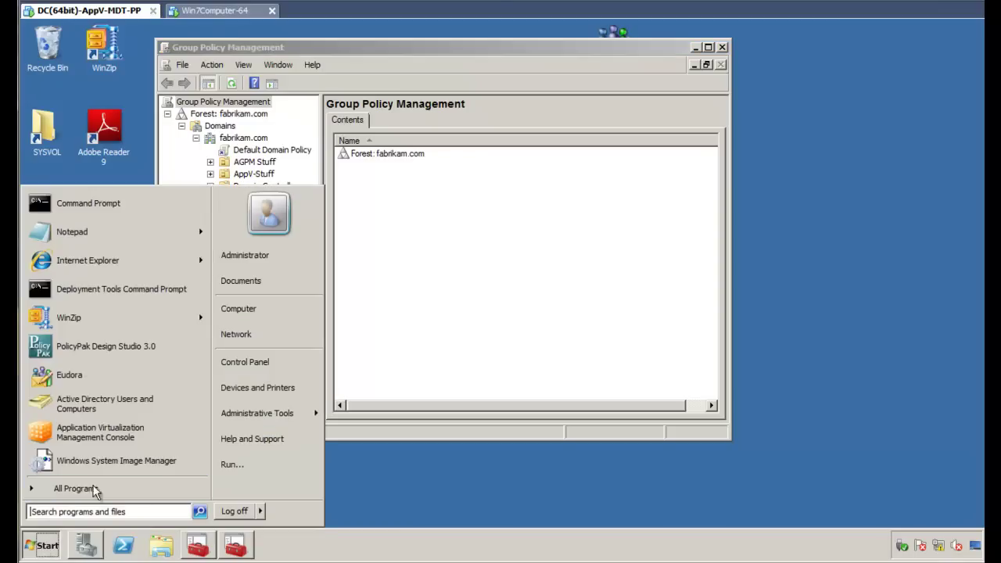
left_click(123, 346)
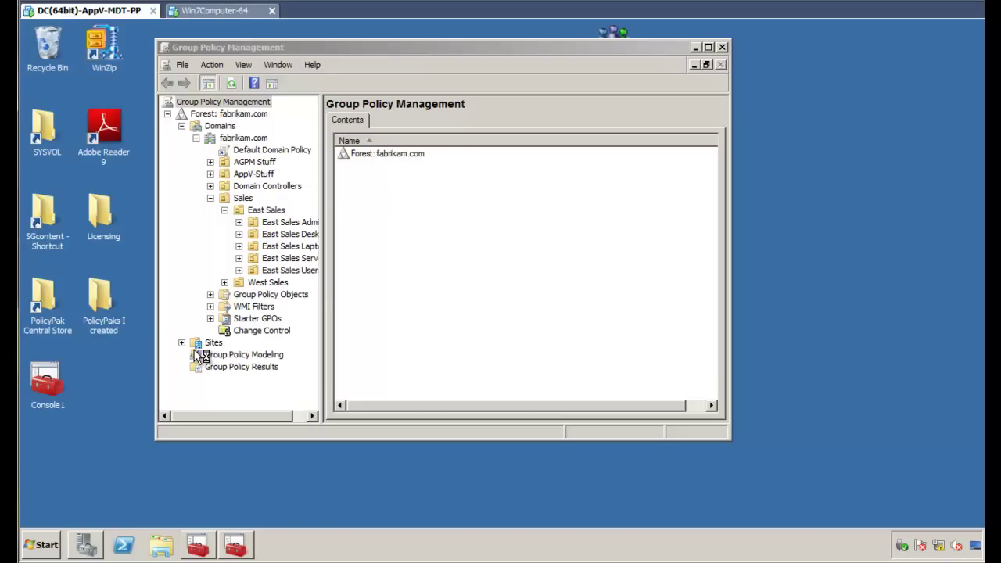
Step: Open the PreConfigured PolicyPaks folder on the PolicyPak CD drive (E:) and move its window clear of the desktop's free area
left_click(43, 545)
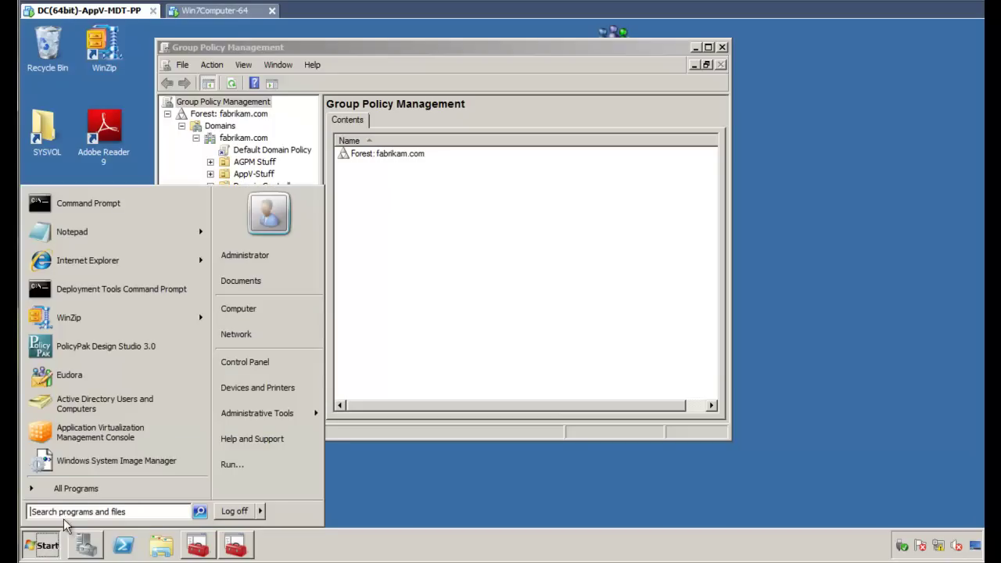
left_click(259, 322)
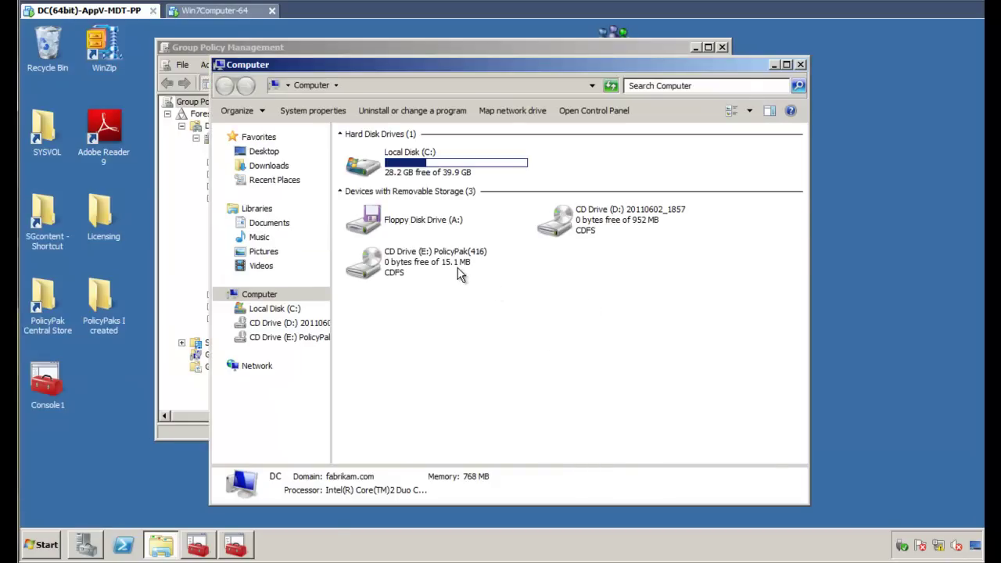
double_click(460, 275)
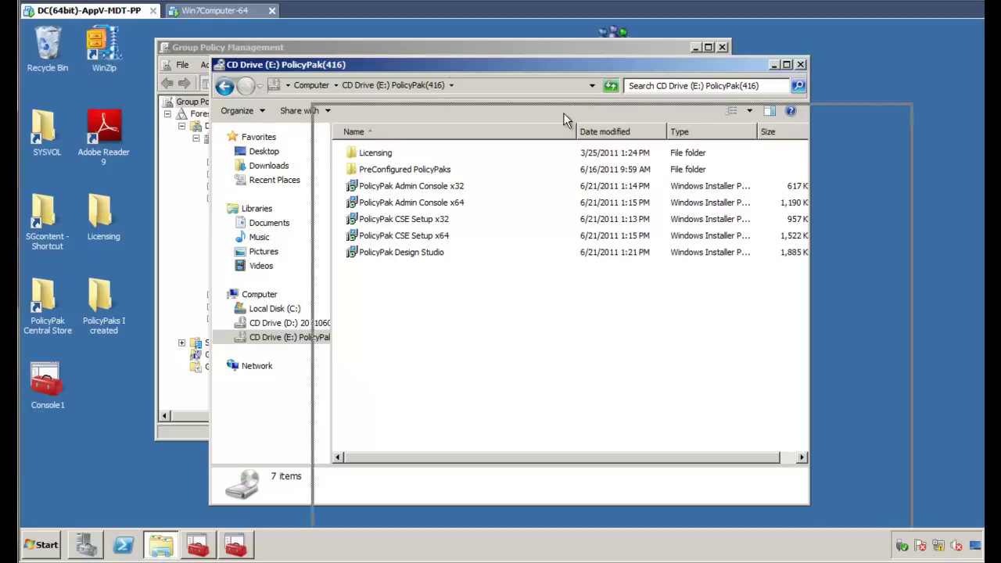
left_click_drag(567, 119, 841, 321)
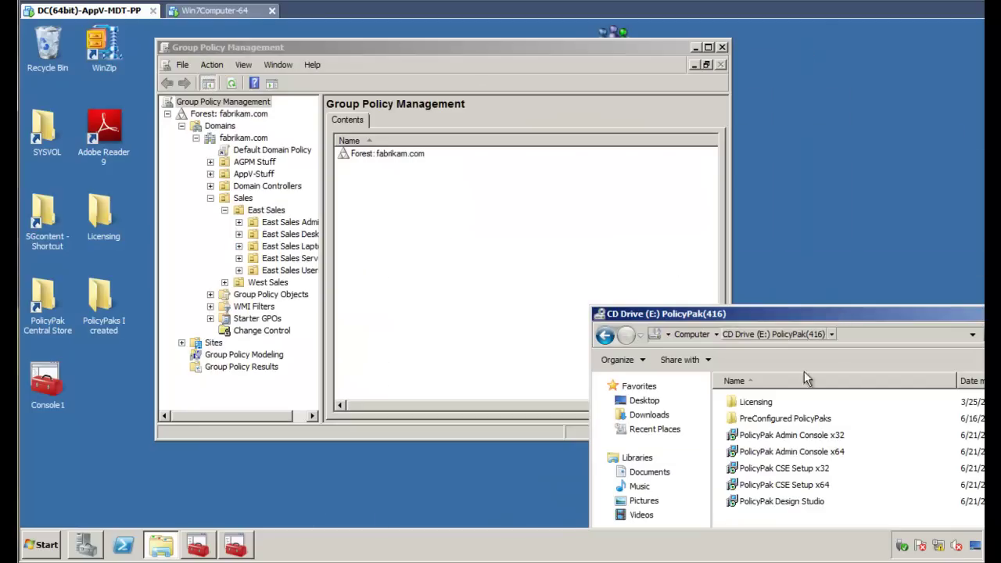
double_click(793, 421)
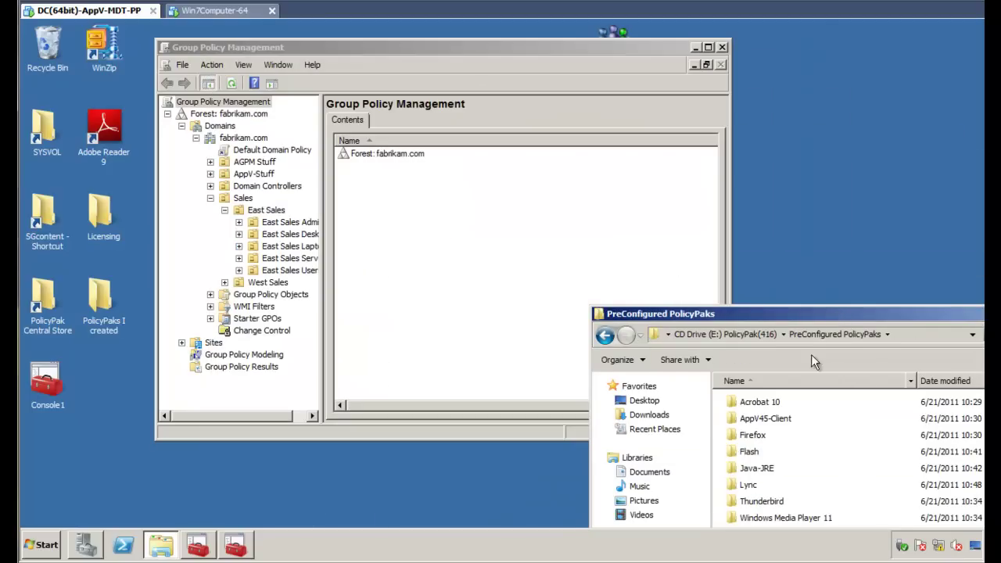
left_click_drag(815, 314, 793, 216)
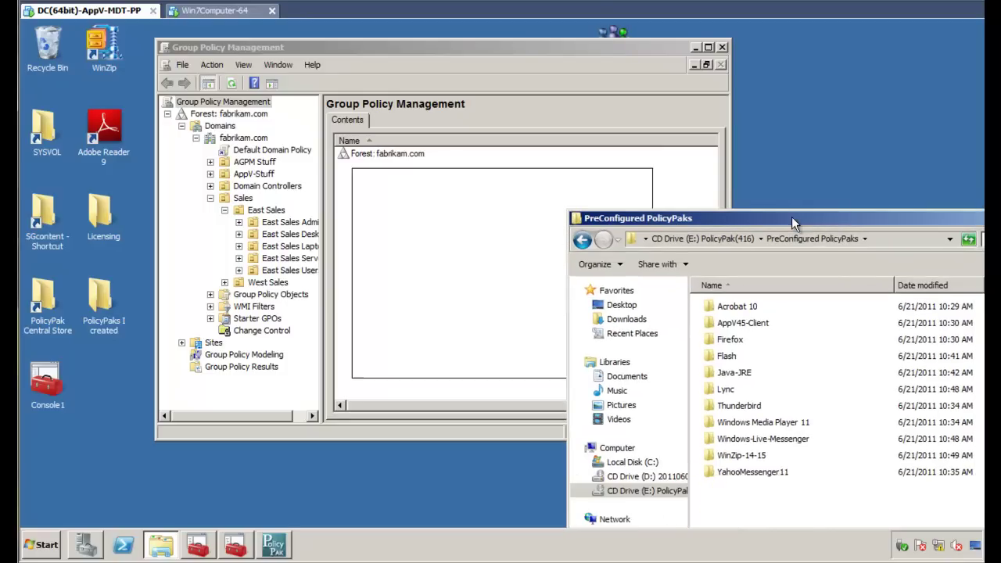
Step: Copy the firefox XML file from the Firefox folder in PreConfigured PolicyPaks to the desktop
double_click(731, 341)
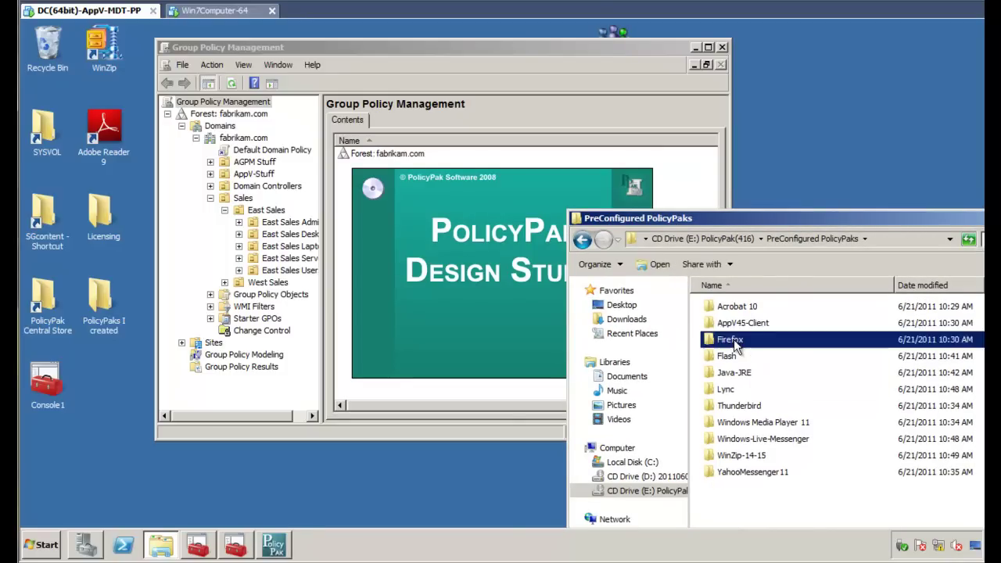
left_click_drag(729, 306, 850, 135)
left_click(866, 134)
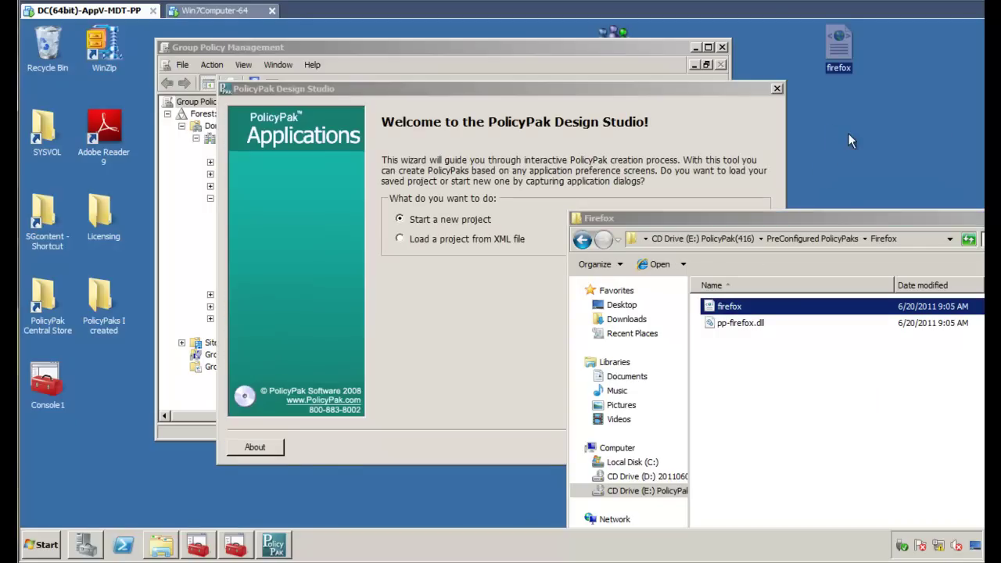
Step: Copy the WinZip XML file from the WinZip-14-15 folder in PreConfigured PolicyPaks to the desktop
left_click(780, 239)
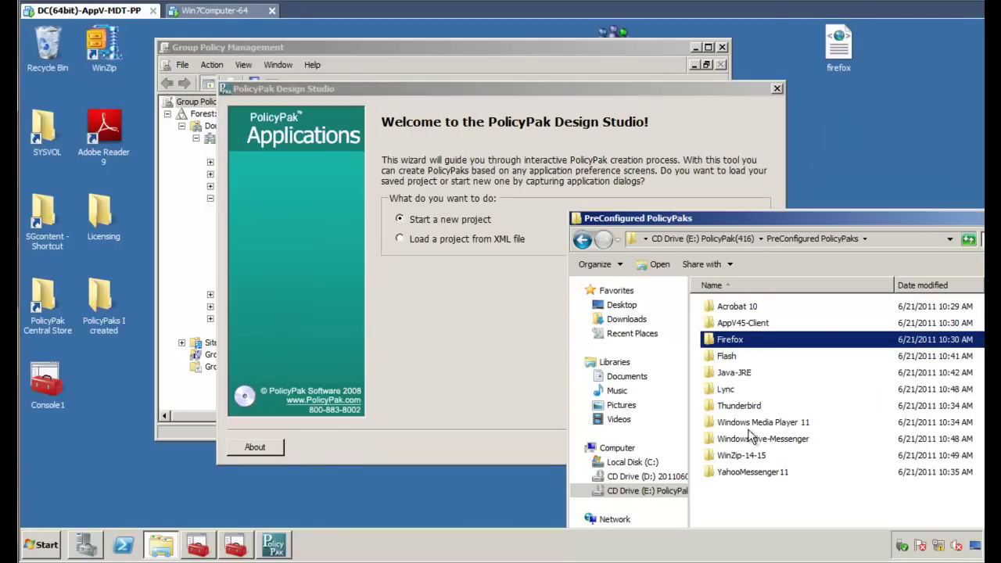
double_click(755, 461)
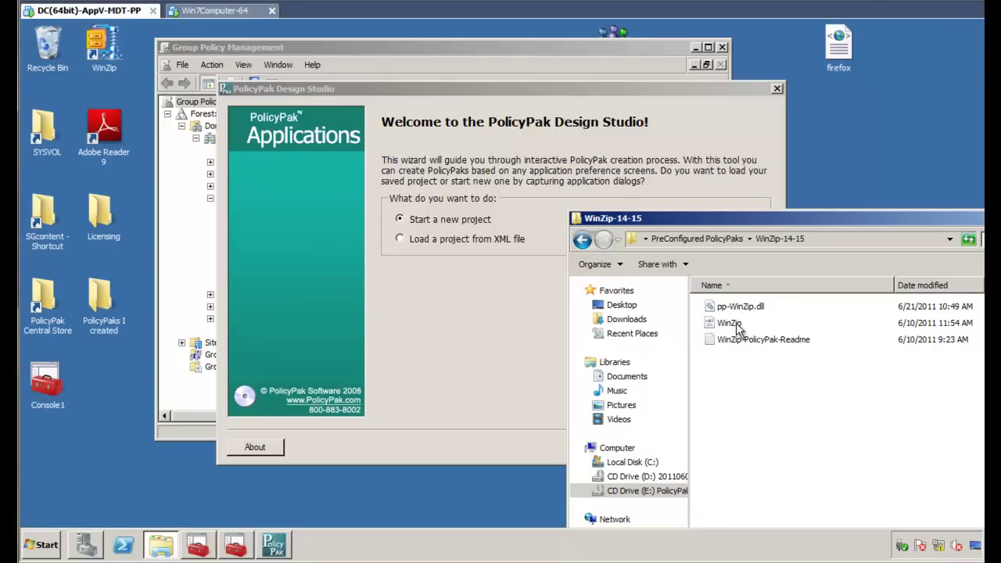
left_click_drag(741, 327, 873, 134)
left_click(897, 142)
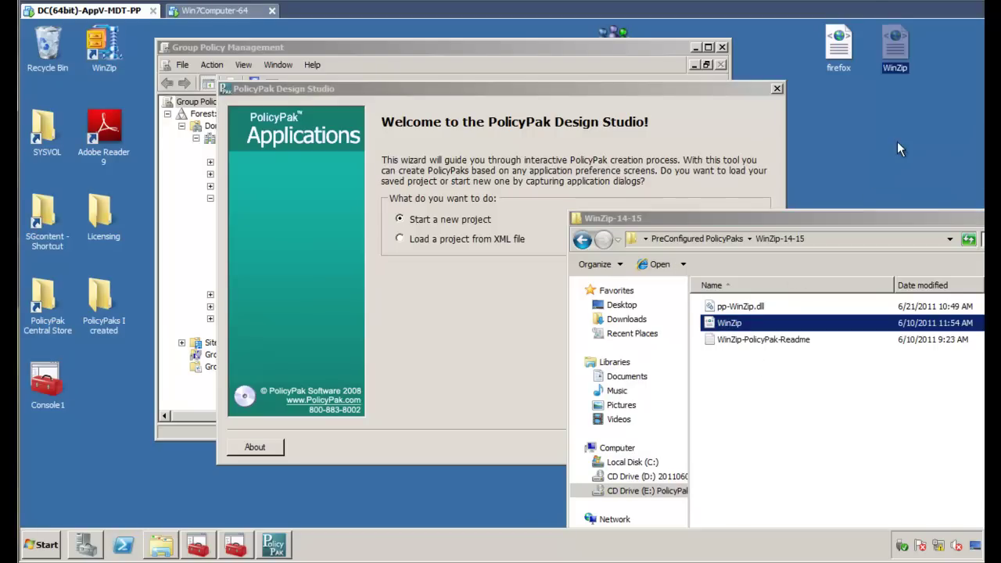
Step: Load the WinZip XML project from the desktop into PolicyPak Design Studio
left_click(480, 240)
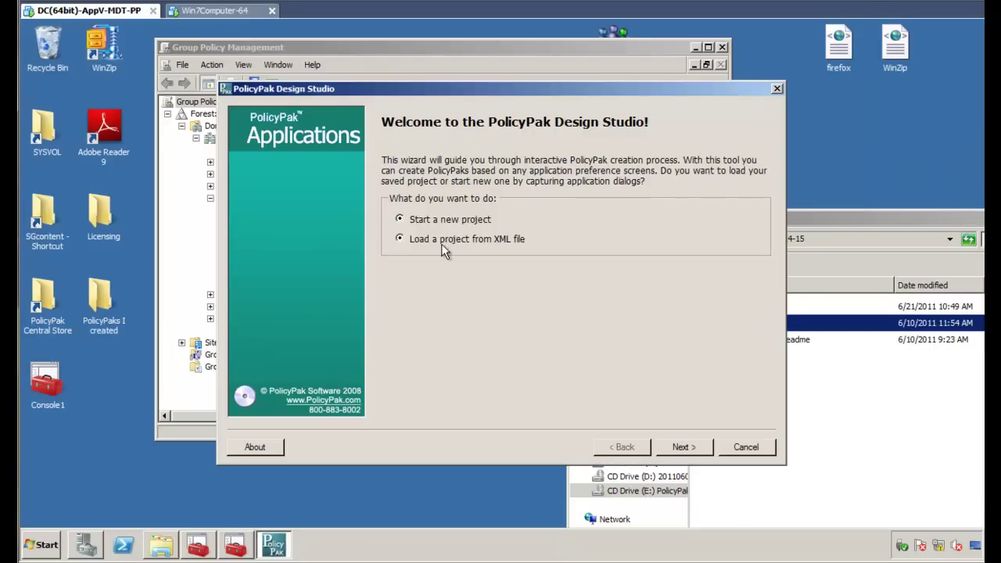
left_click(691, 453)
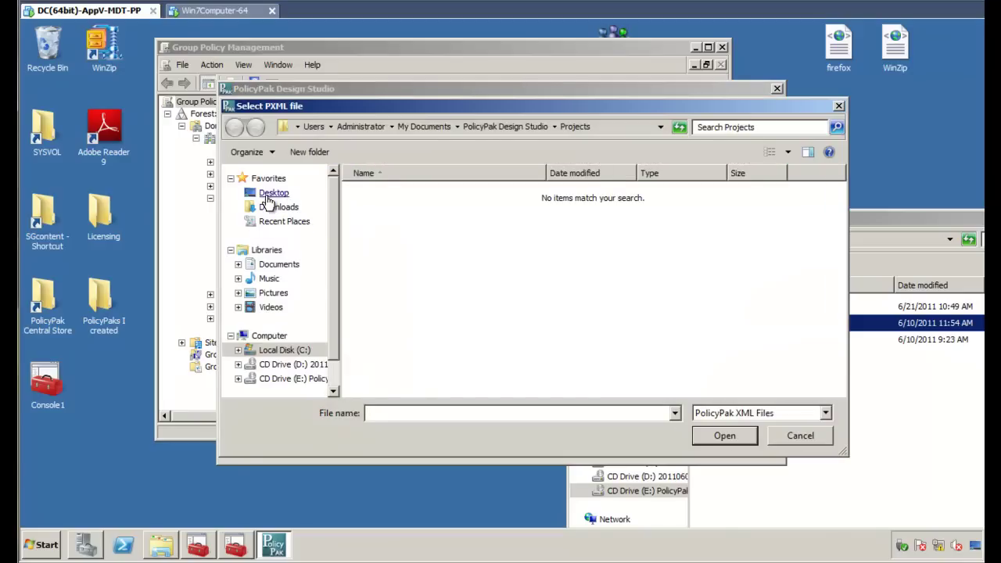
left_click(266, 197)
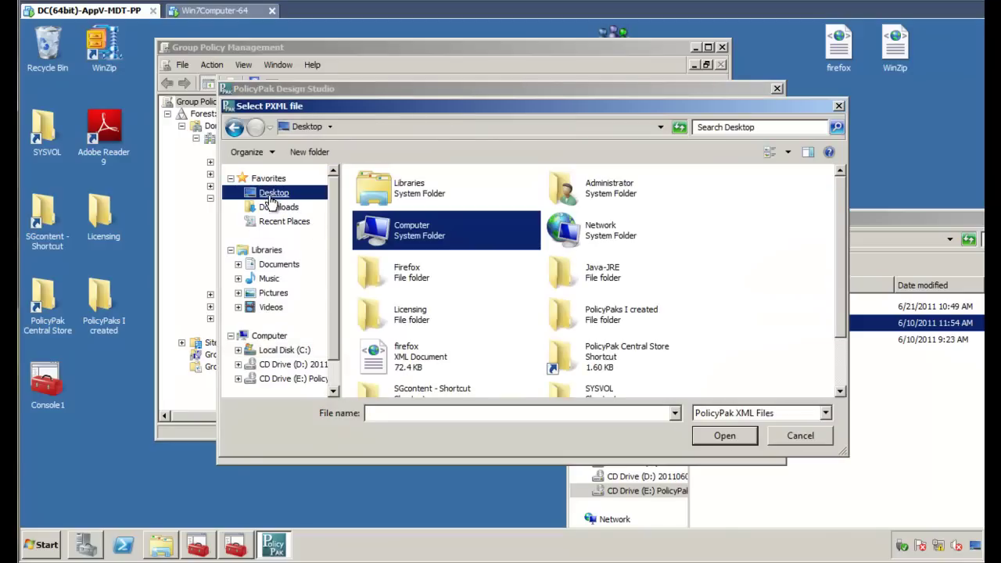
left_click(608, 353)
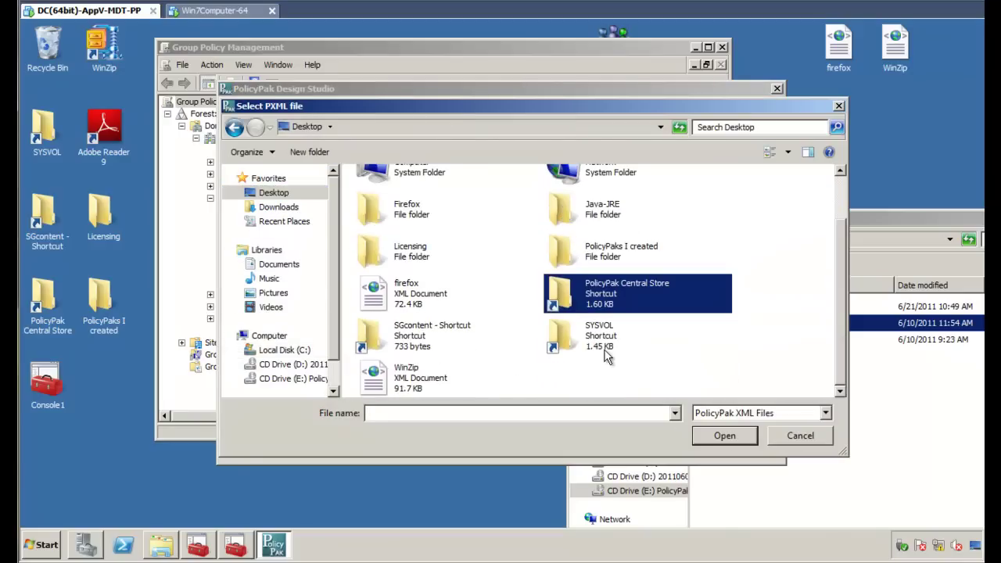
double_click(412, 381)
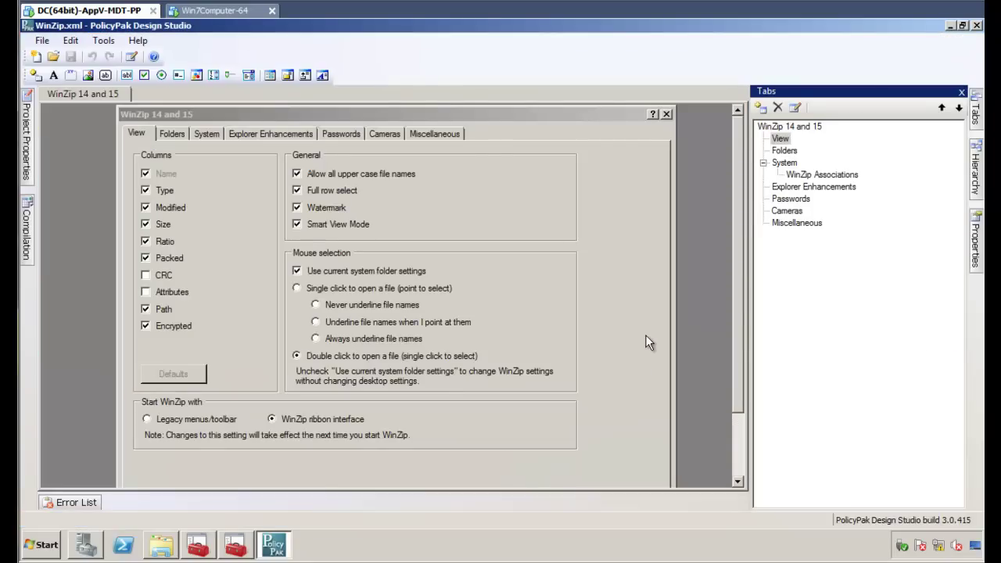
Step: Open the C:\SGcontent folder holding the App-V application packages
left_click(40, 546)
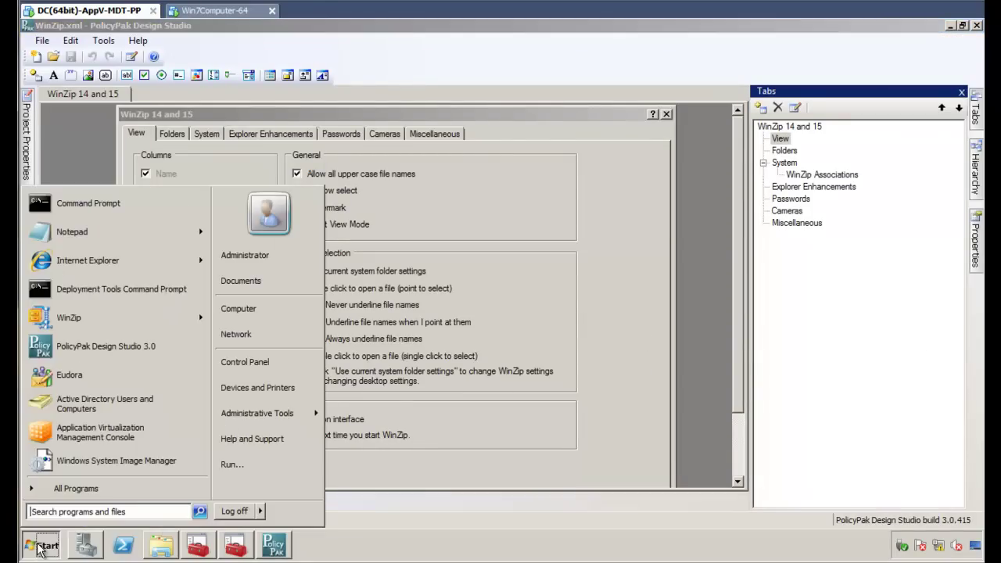
type("c:\\SGcontent")
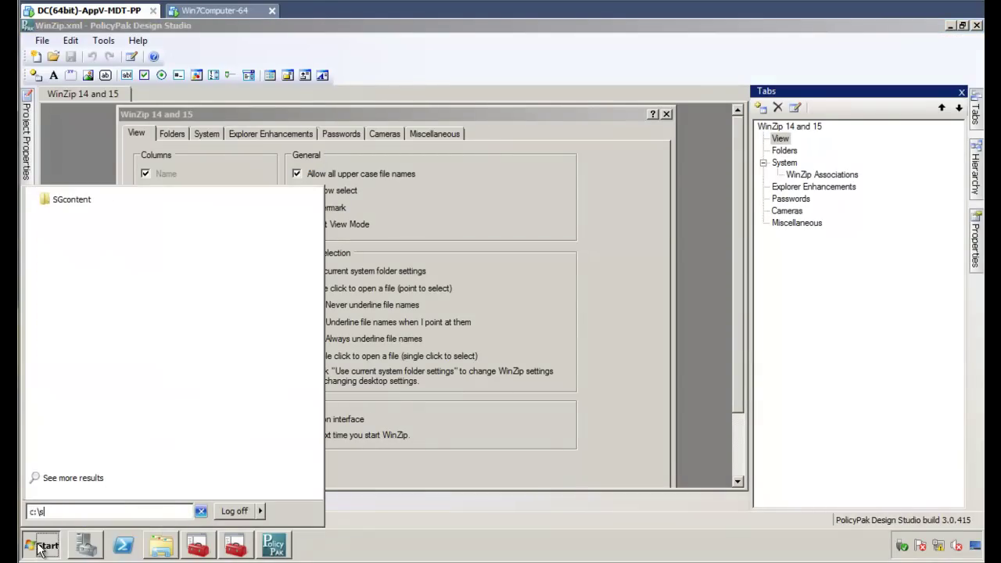
key("Return")
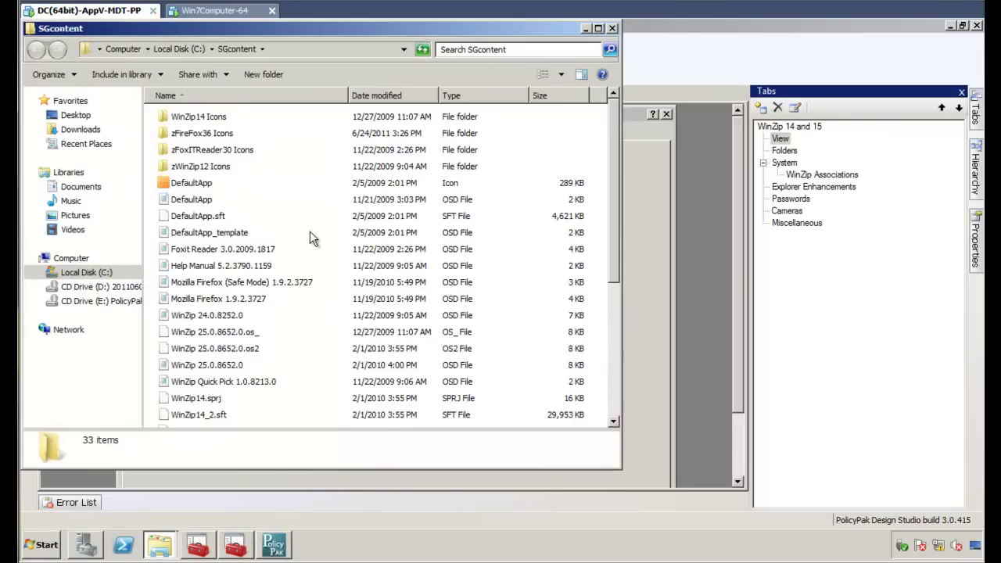
Step: Look through the App-V package files in the SGcontent folder and put its window away
scroll(319, 288, "down", 1)
scroll(319, 288, "down", 1)
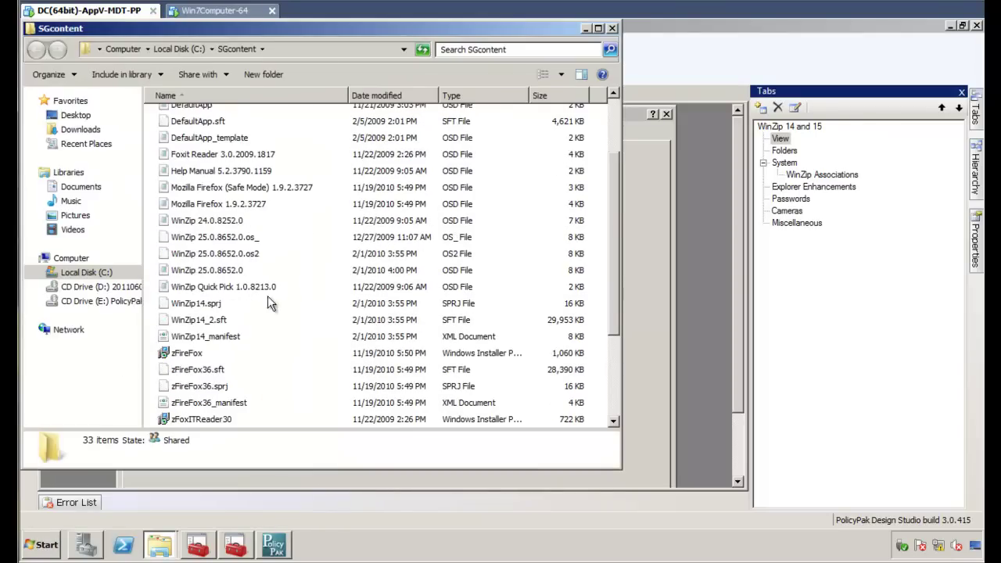
scroll(249, 270, "up", 2)
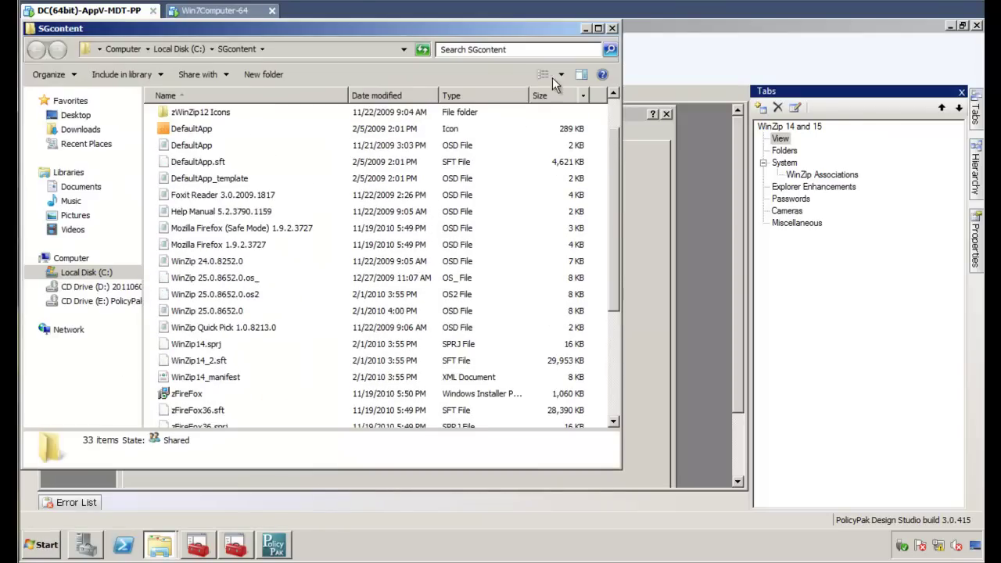
left_click(586, 28)
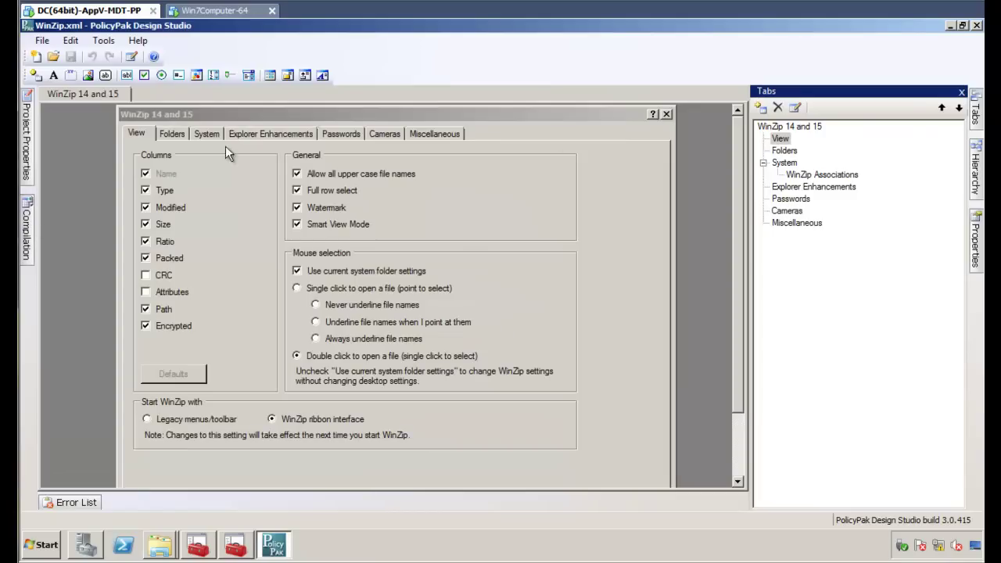
Step: Review the WinZip project's Folders, System, Explorer Enhancements and Passwords settings pages
left_click(174, 135)
left_click(208, 134)
left_click(269, 134)
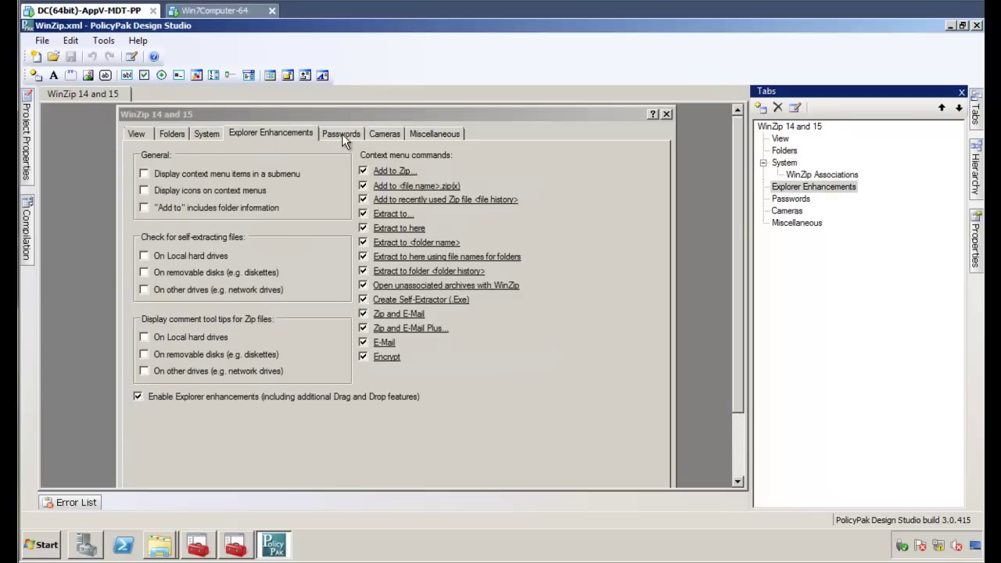
left_click(341, 133)
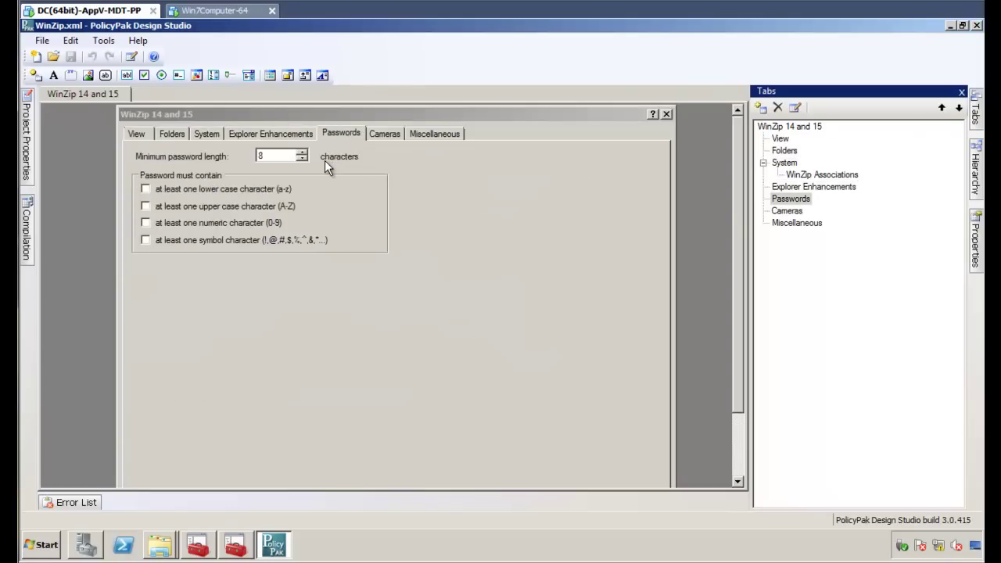
Step: Add the App-V GUID of the zWinZip14 package to the WinZip project automatically from the OSD files in c:\sgcontent
mouse_move(26, 129)
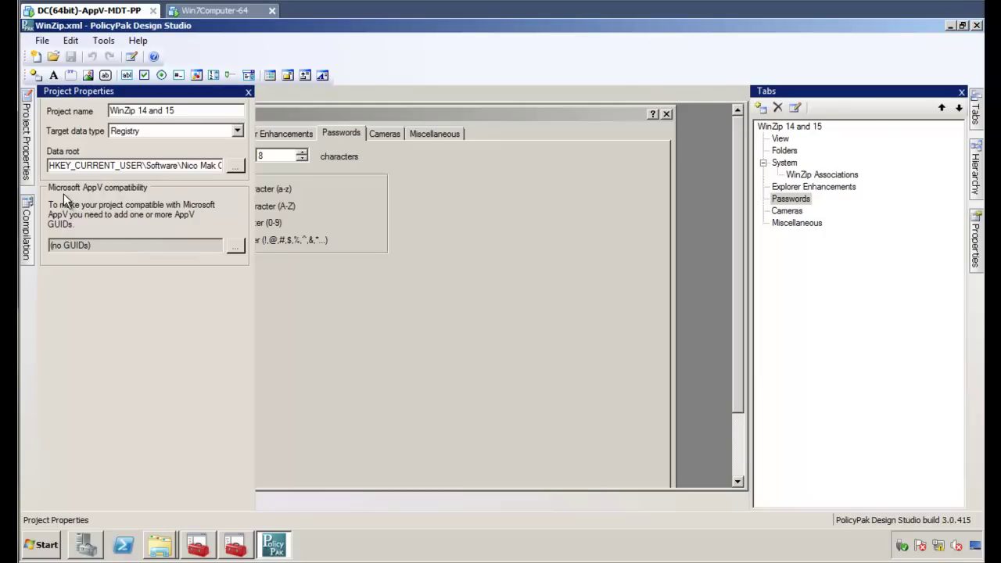
left_click(235, 247)
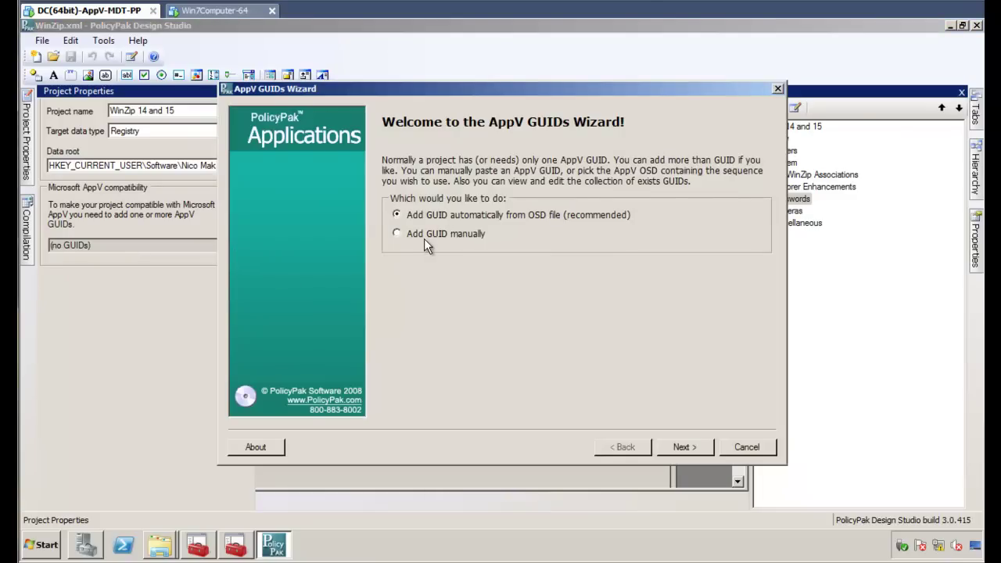
left_click(680, 448)
type("c:\\")
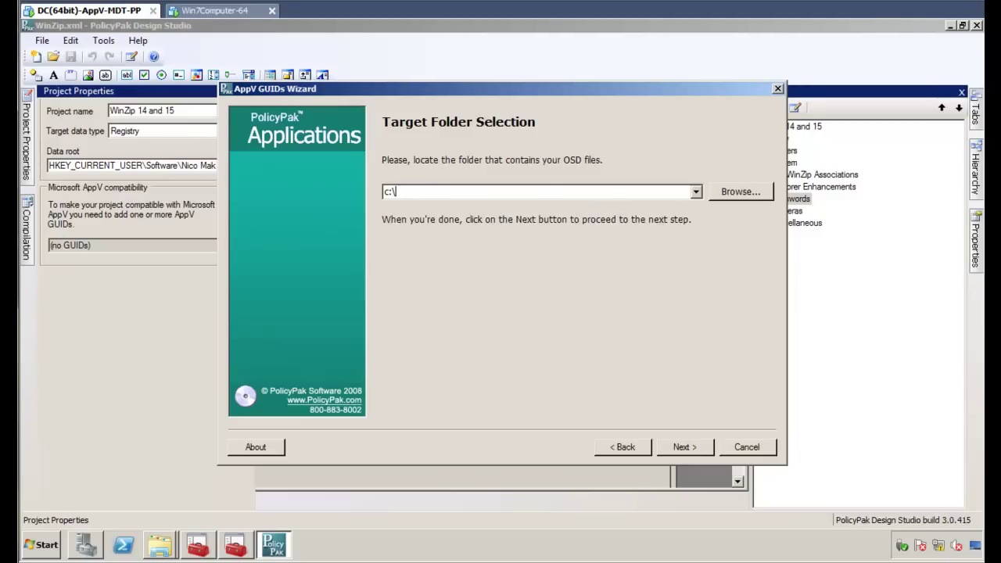
type("sgcontent")
key("Return")
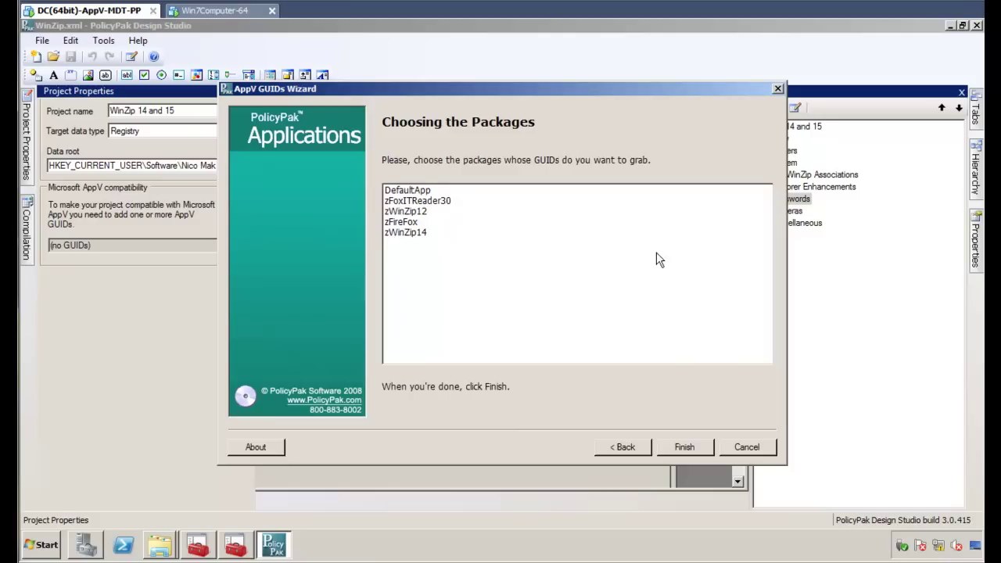
left_click(417, 235)
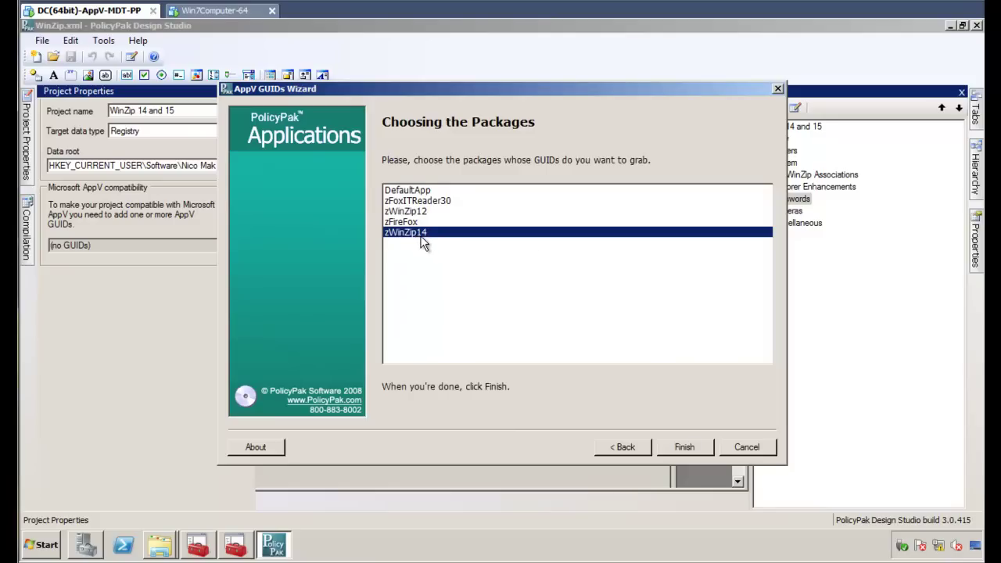
left_click(684, 447)
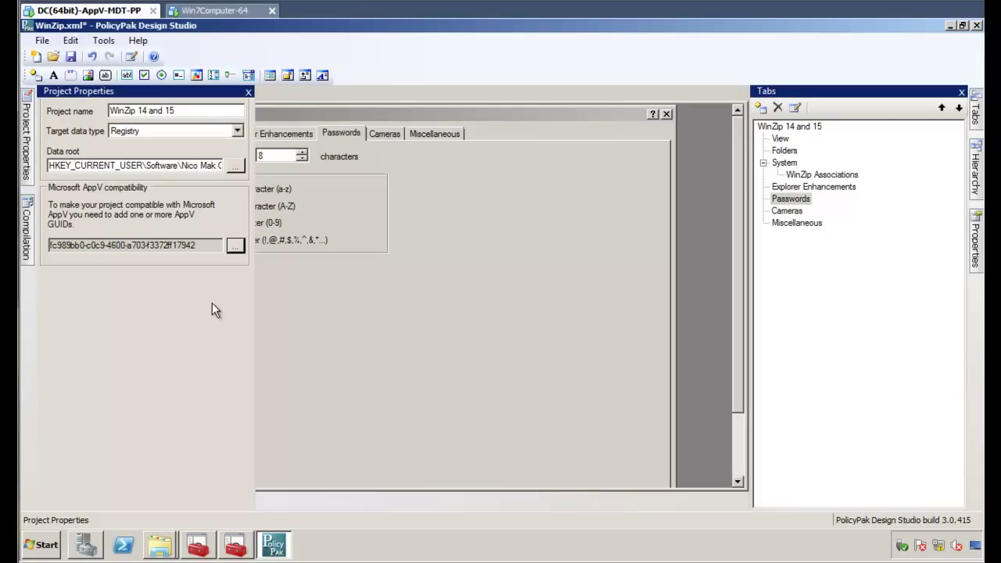
left_click(392, 325)
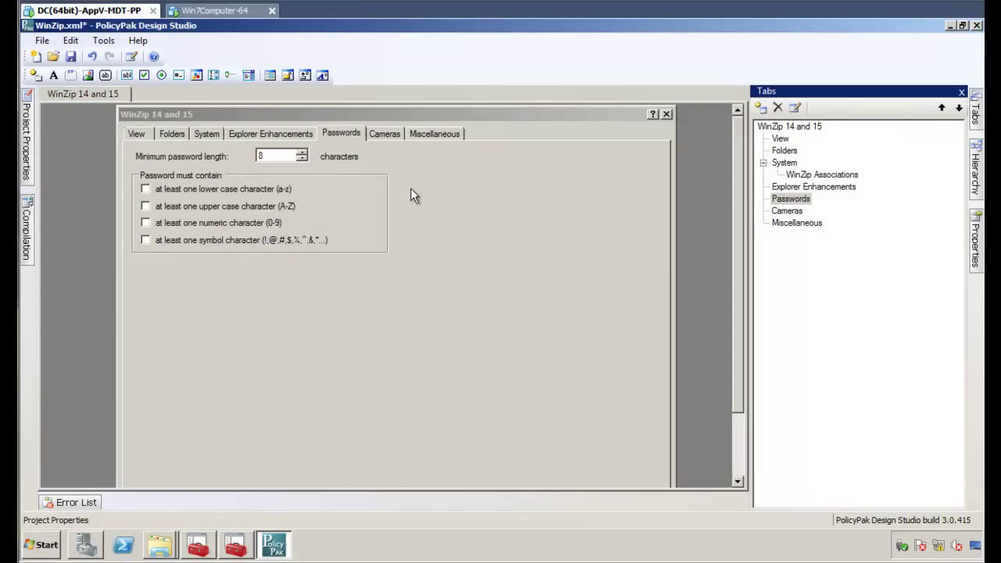
Step: Save the WinZip project and compile it into pp-WinZip.dll
left_click(27, 234)
left_click(195, 199)
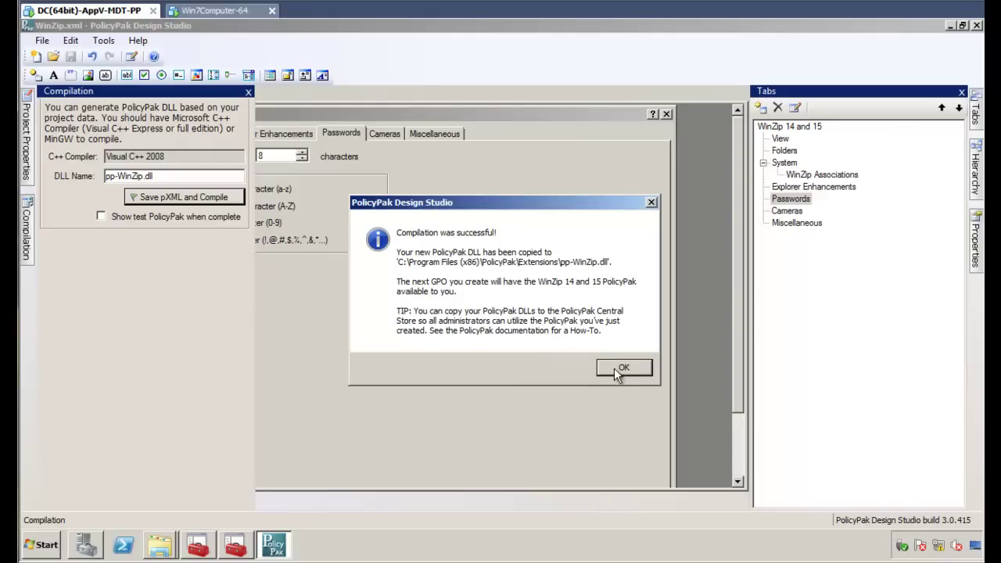
left_click(614, 368)
Step: Open the firefox XML project from the desktop
left_click(42, 40)
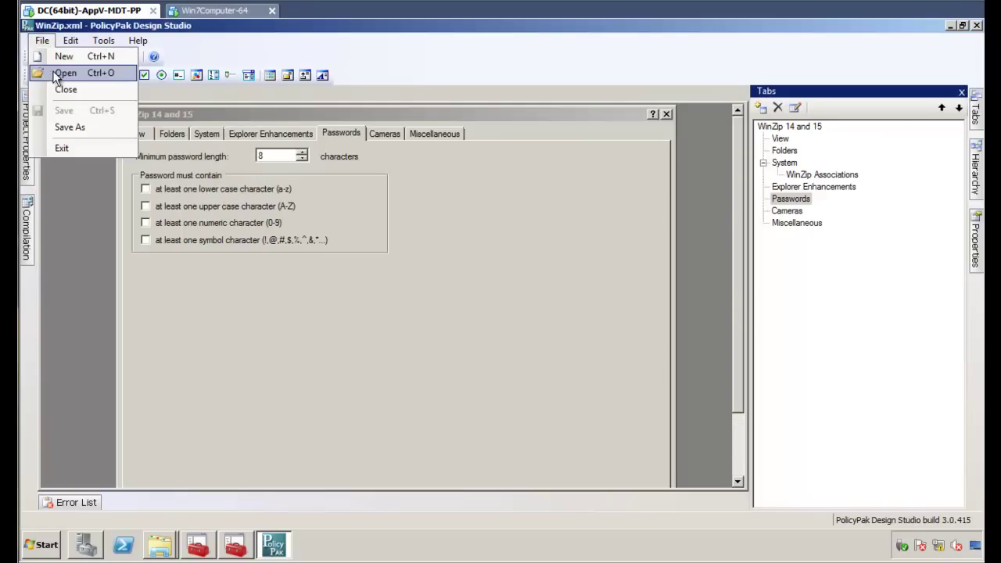
left_click(63, 73)
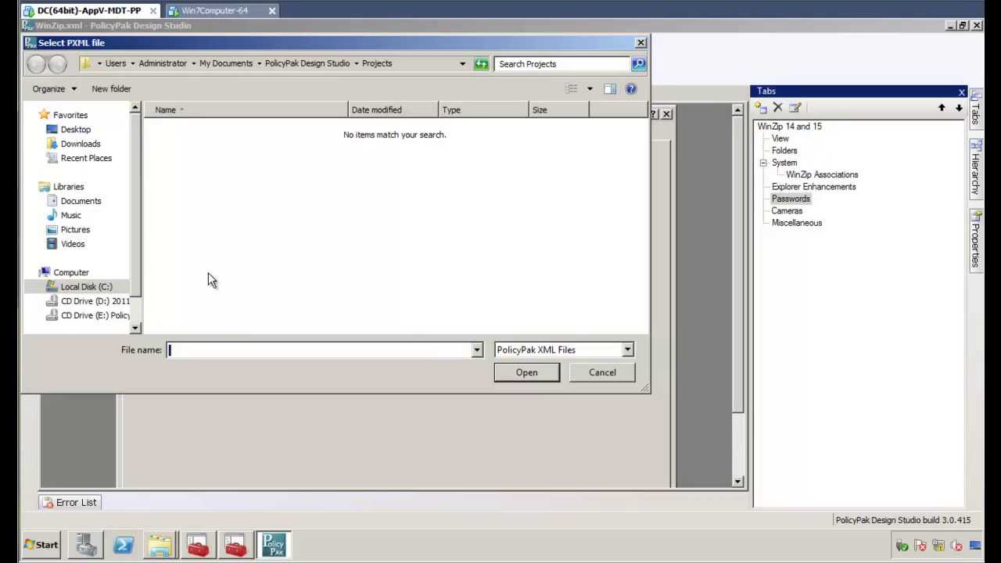
left_click(74, 129)
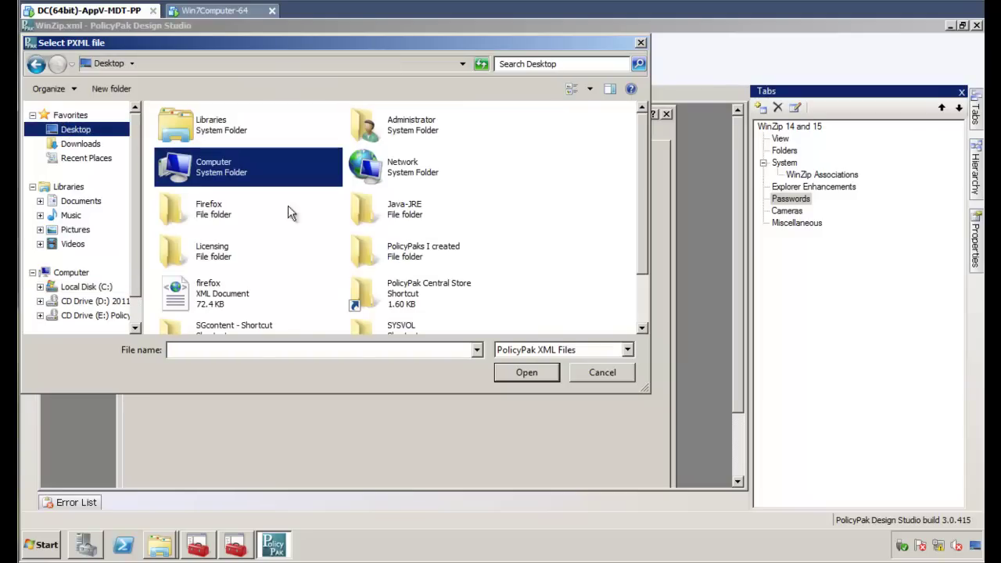
double_click(219, 288)
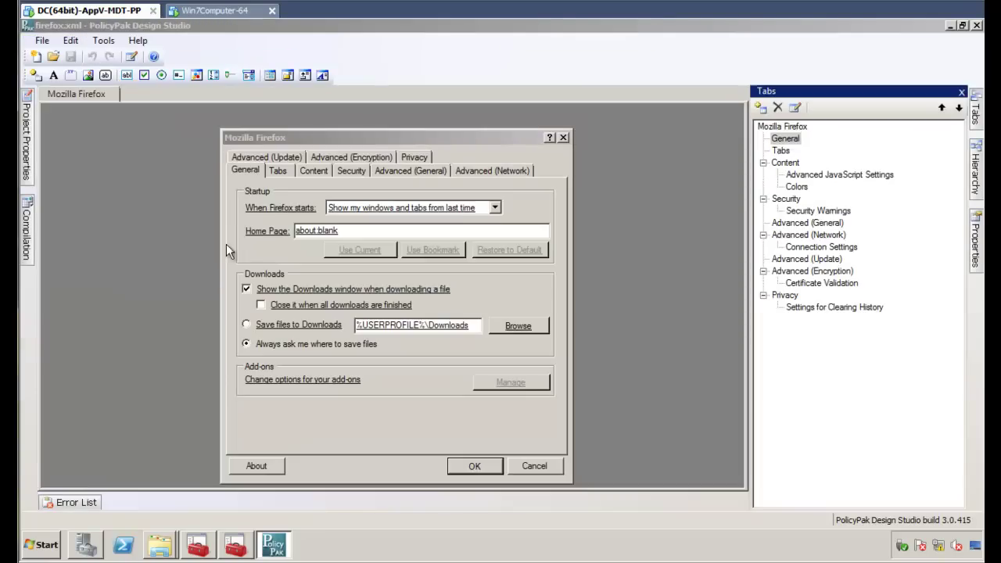
Step: Review the Firefox project's Tabs, Content and Security settings pages and return to the General page
left_click(281, 171)
left_click(312, 170)
left_click(348, 168)
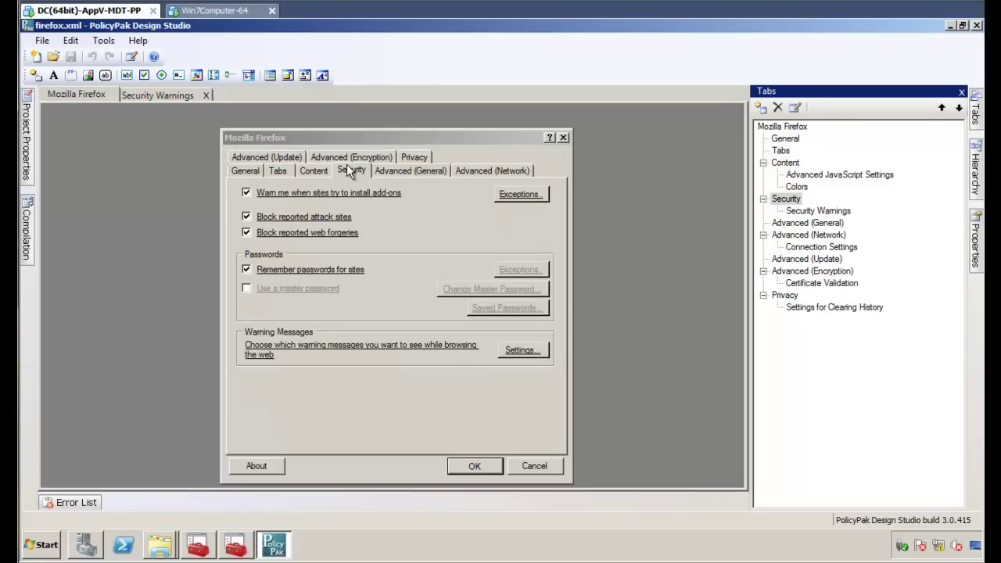
left_click(239, 172)
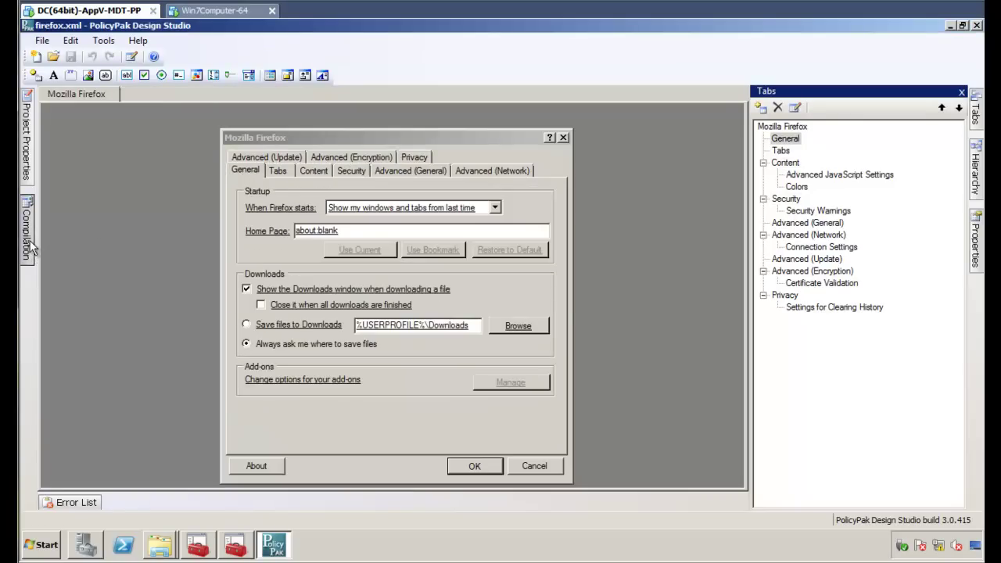
Step: Delete the existing App-V GUID from the Mozilla Firefox project's App-V compatibility settings
mouse_move(29, 156)
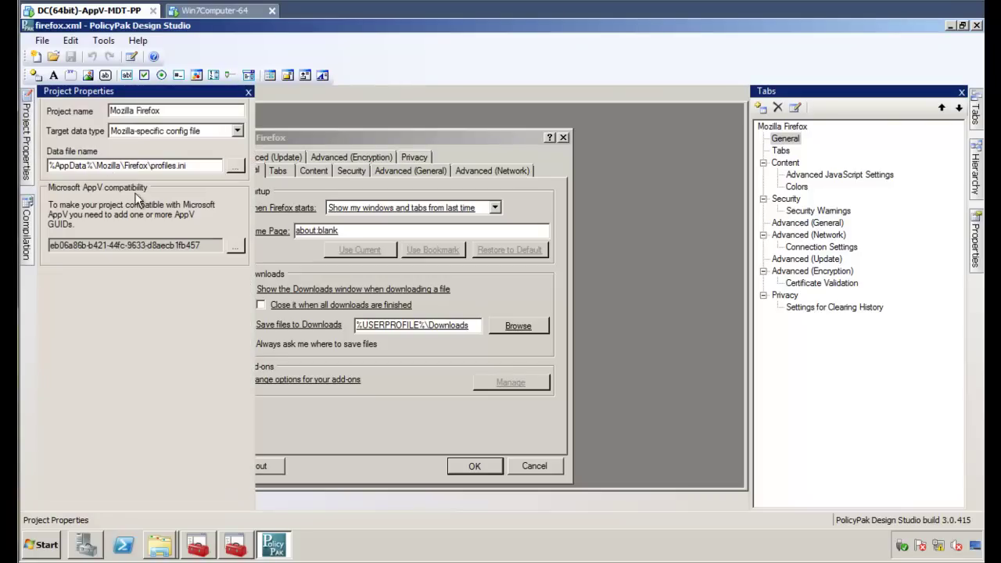
left_click(234, 247)
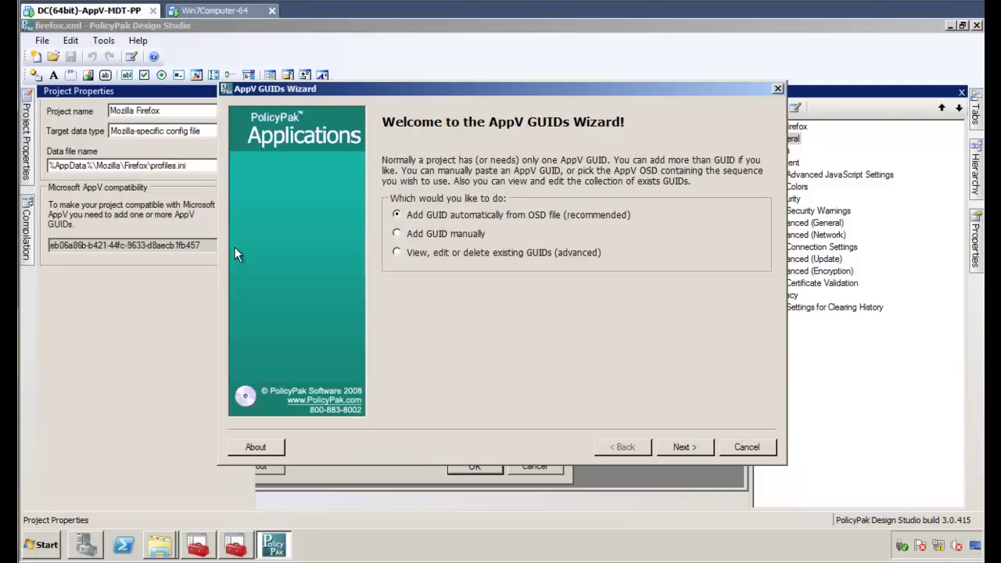
left_click(432, 250)
left_click(681, 446)
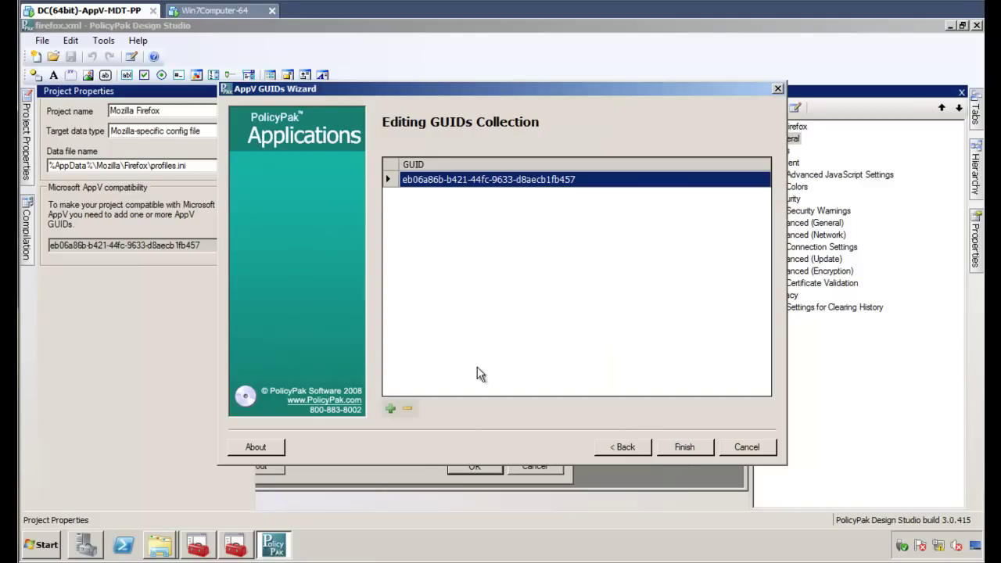
left_click(410, 409)
left_click(686, 451)
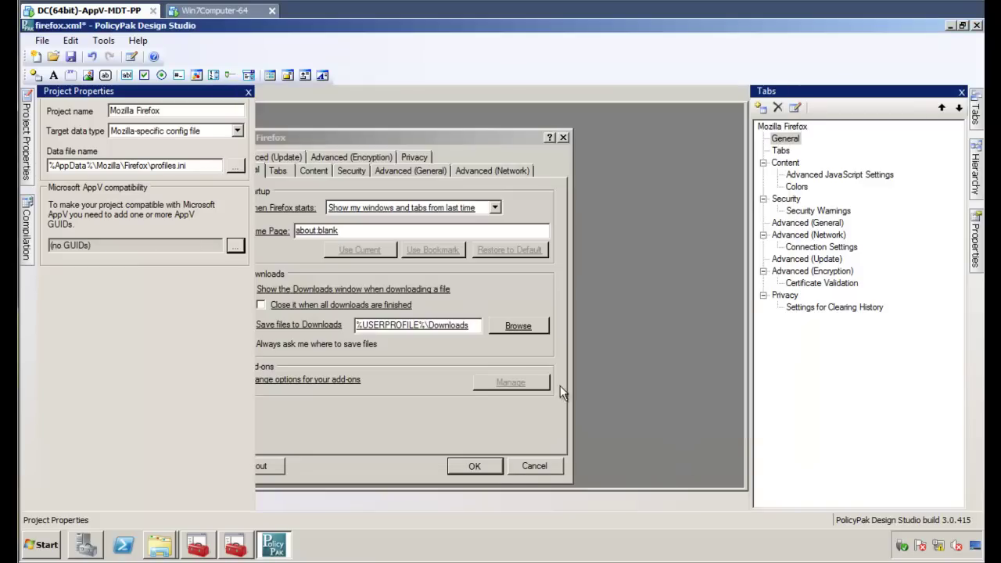
Step: Add the App-V GUID of the zFireFox package to the Firefox project automatically from the OSD files in c:\sgcontent
left_click(234, 246)
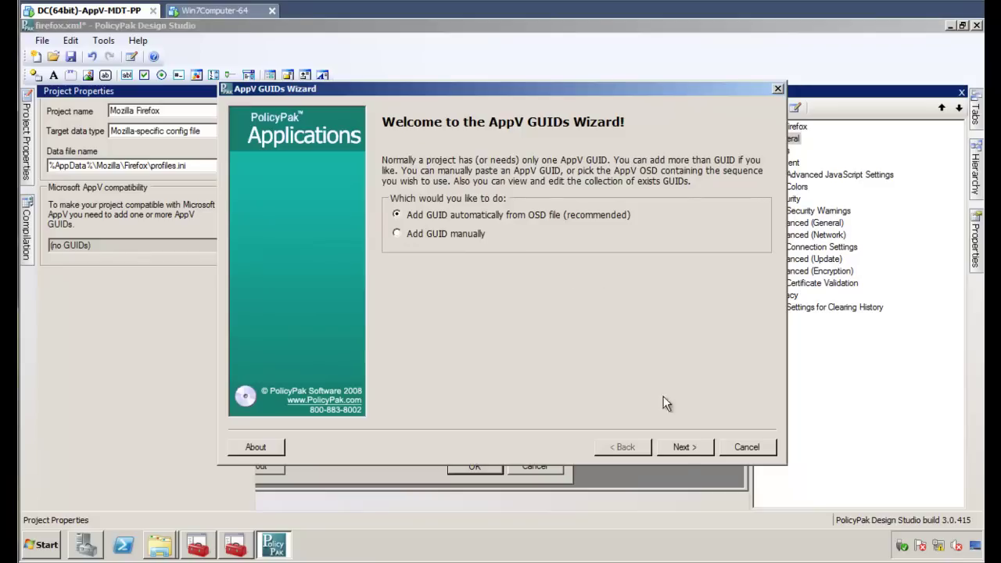
left_click(681, 447)
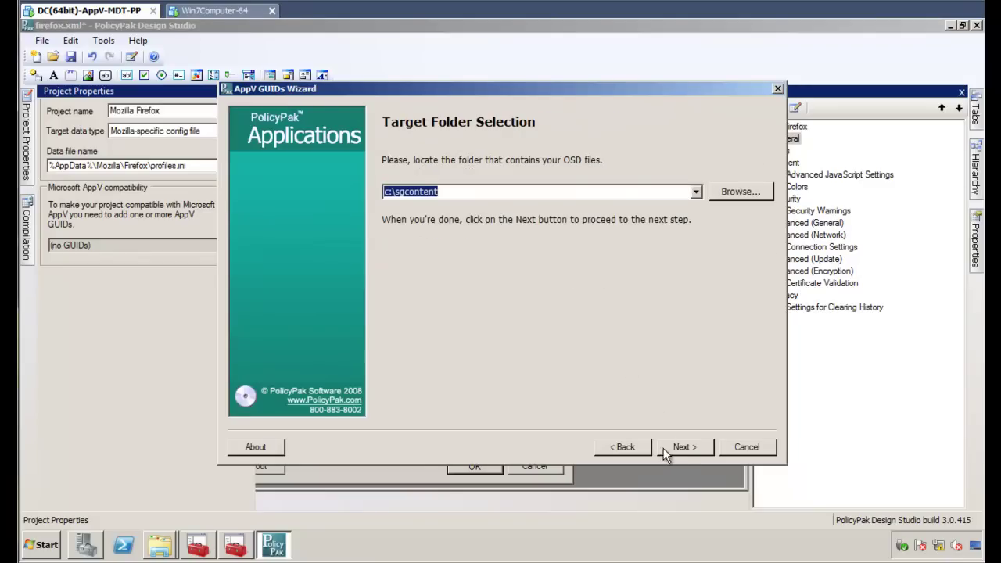
left_click(675, 448)
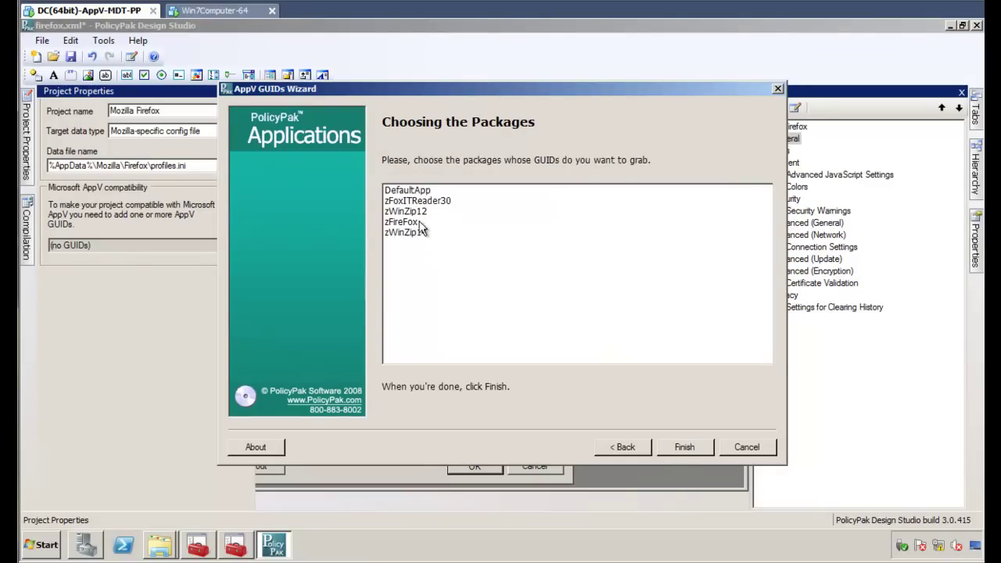
left_click(419, 222)
left_click(684, 449)
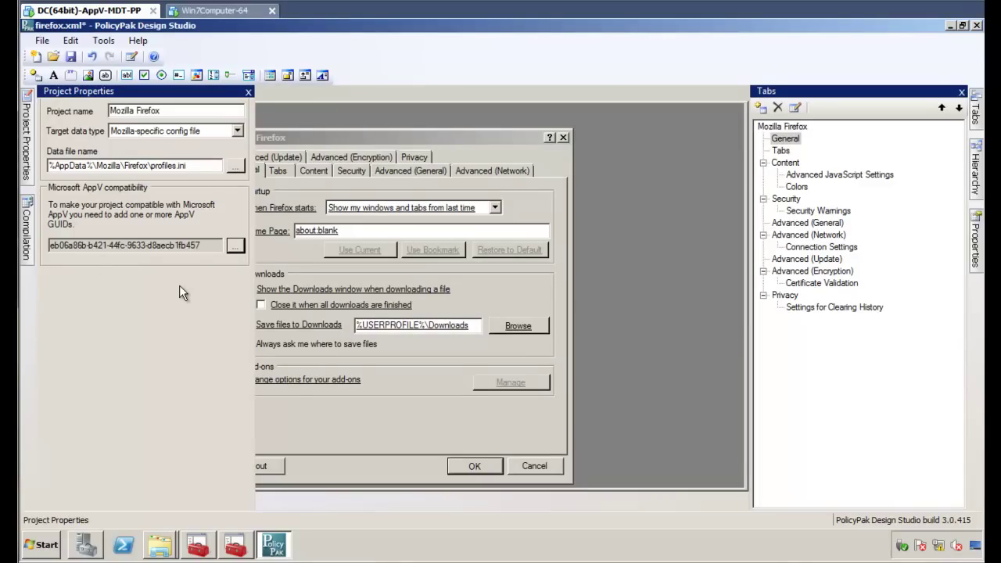
Step: Save the Firefox project and compile it into pp-firefox.dll
left_click(27, 227)
left_click(205, 199)
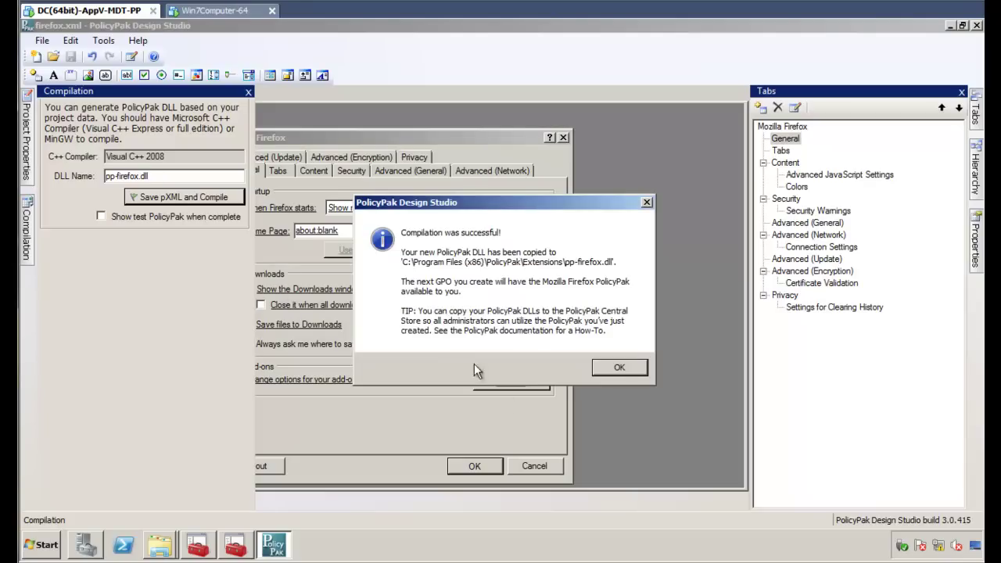
left_click(616, 366)
Step: Switch to Group Policy Management and create a GPO named "Configure Winzip and Firefox" linked to the East Sales Users OU
left_click(952, 25)
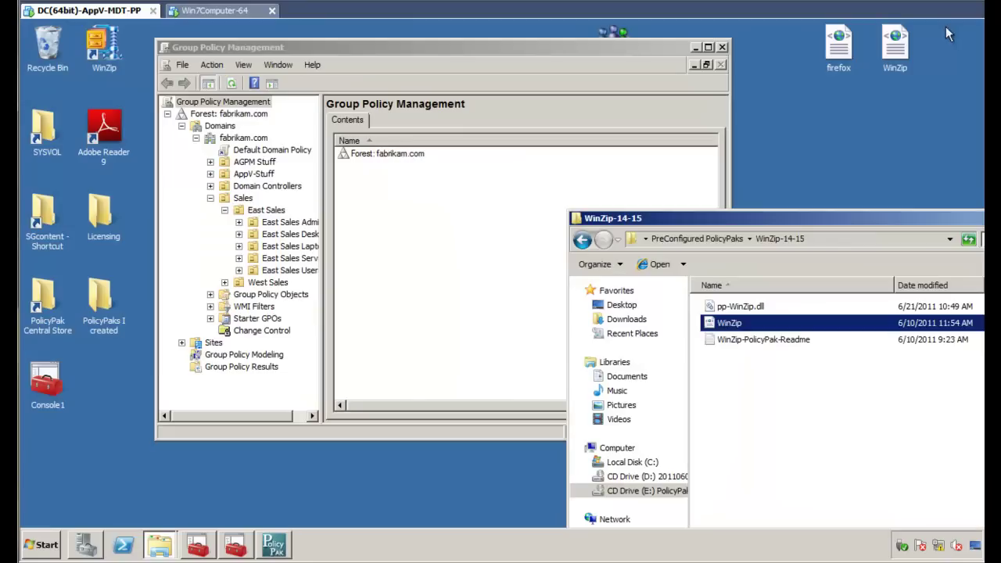
left_click(291, 270)
right_click(291, 274)
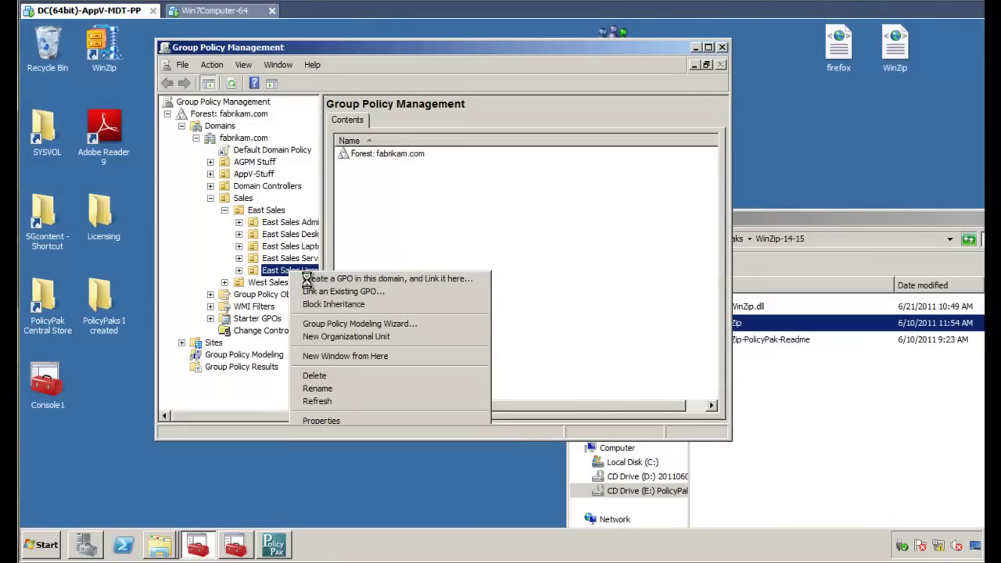
type("Configure A")
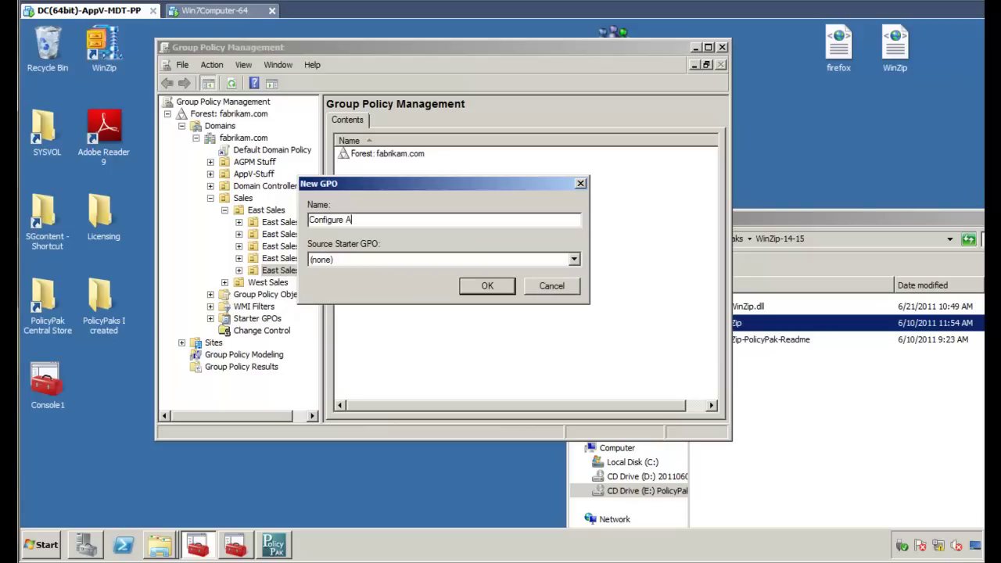
key("BackSpace")
type("WinZip and Red")
key("Return")
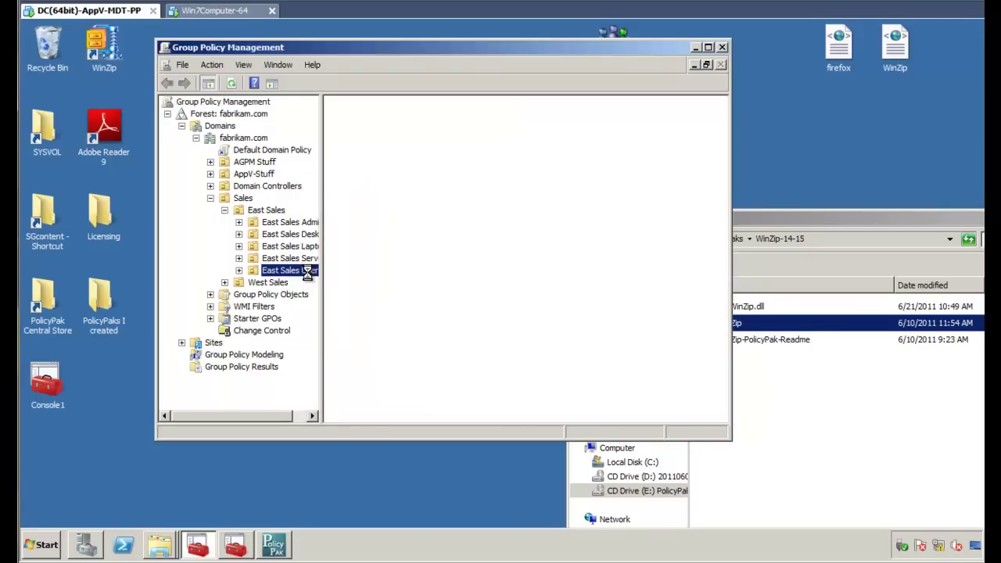
Step: Open the "Configure Winzip and Firefox" GPO for editing and add the WinZip 14 and 15 PolicyPak under User Configuration
right_click(307, 287)
key("Escape")
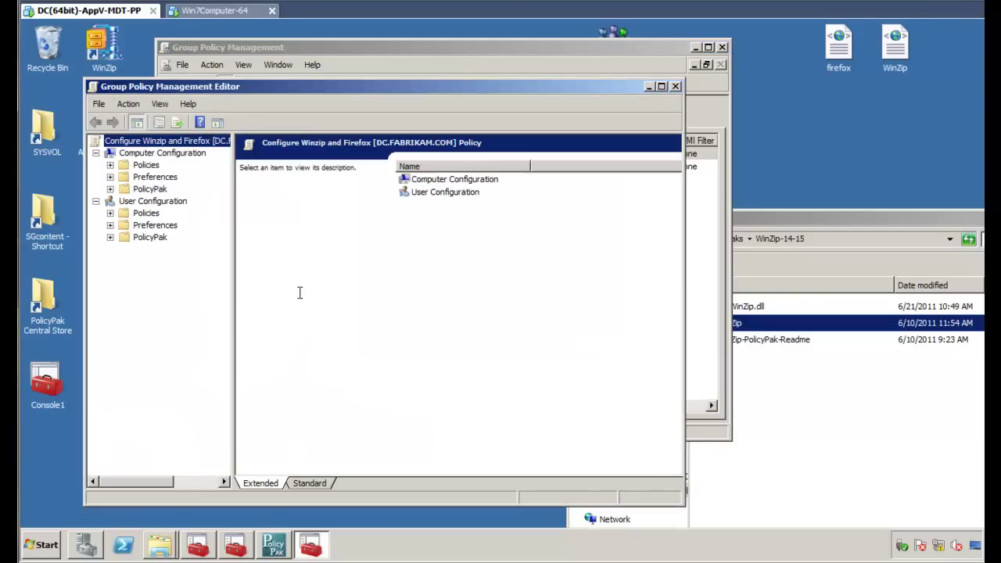
left_click(110, 237)
left_click(169, 250)
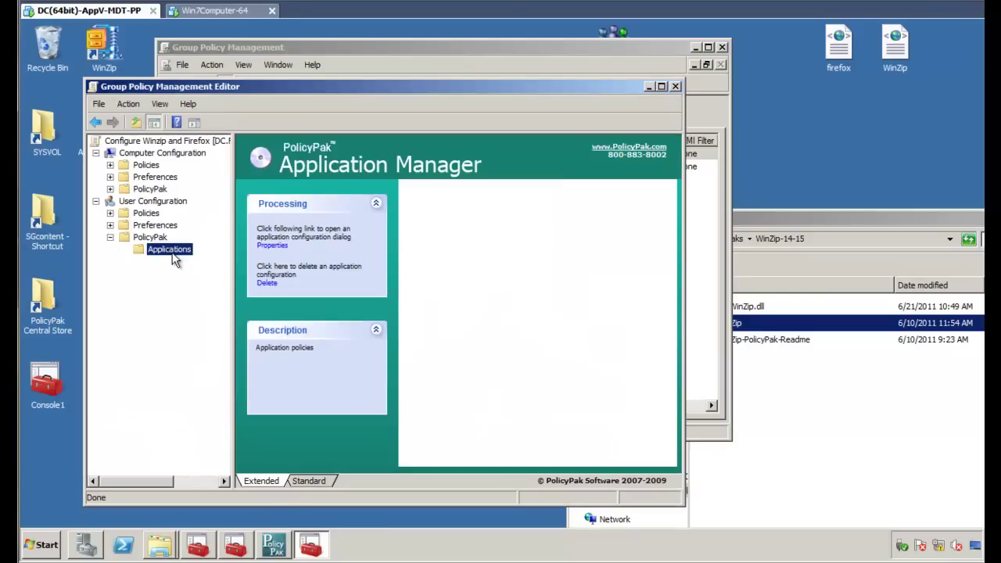
right_click(173, 252)
mouse_move(195, 261)
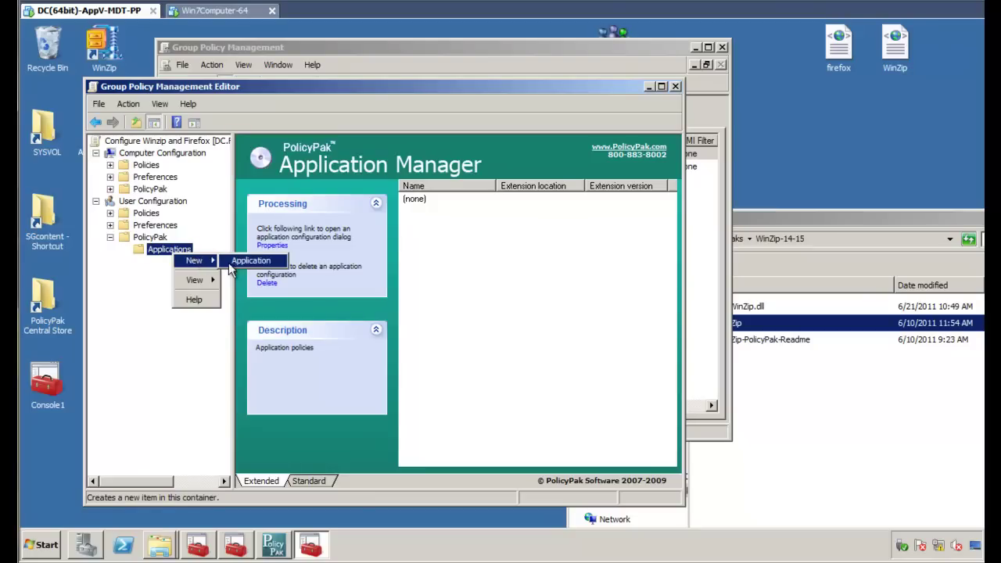
mouse_move(249, 261)
left_click(355, 273)
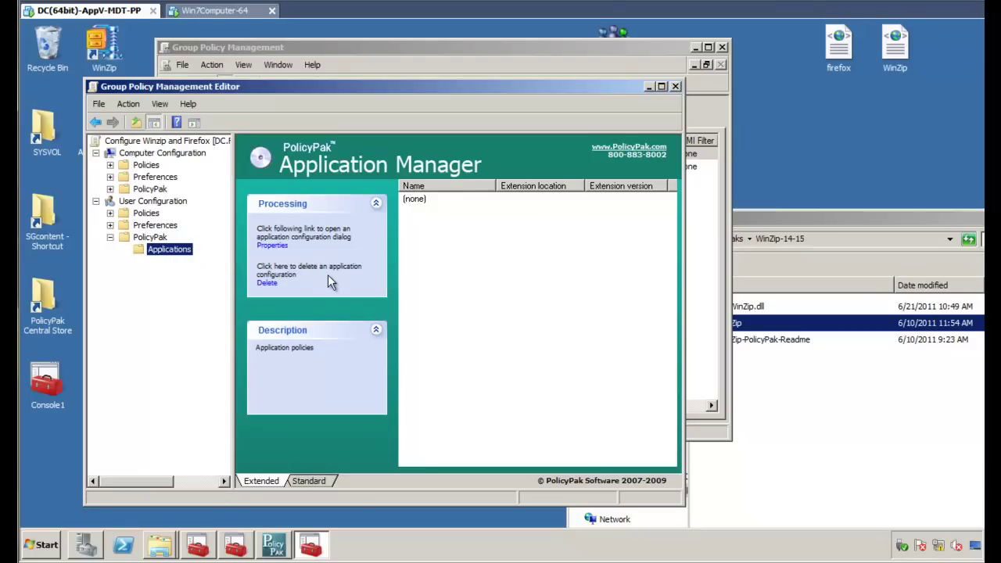
Step: In the WinZip 14 and 15 password settings, require lower case, upper case, numeric and symbol characters and set the minimum length to 11
double_click(445, 198)
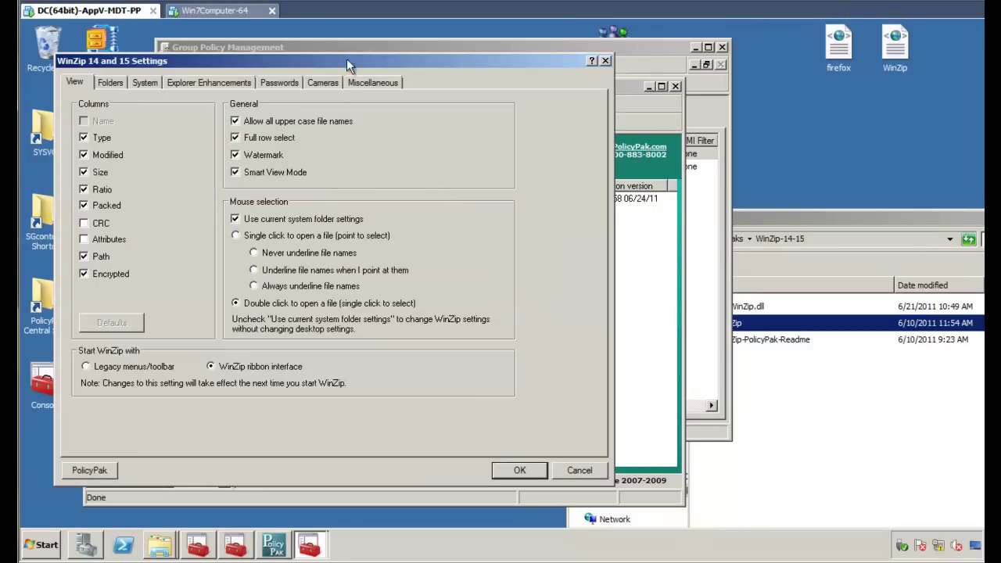
left_click_drag(347, 61, 440, 83)
left_click(369, 105)
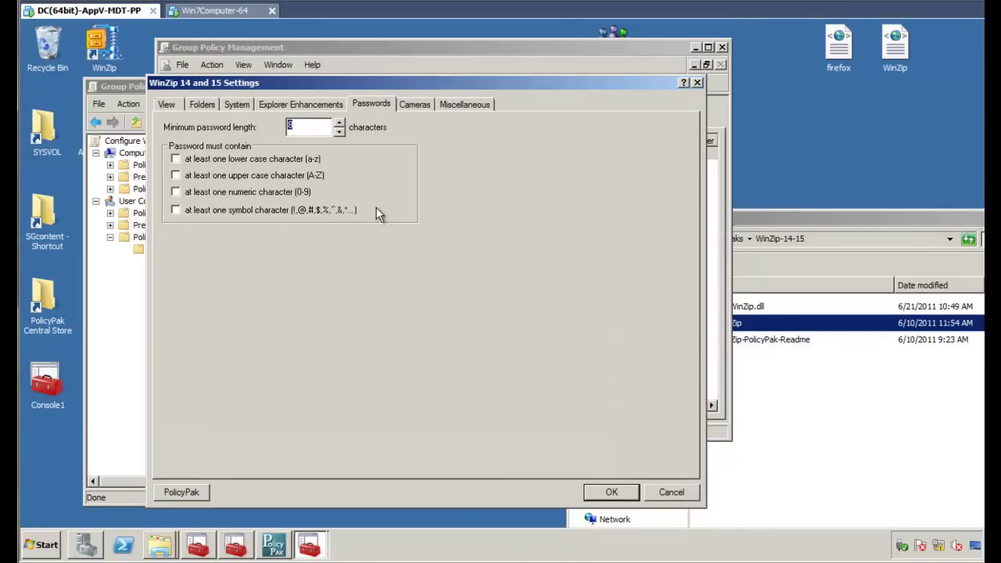
left_click(288, 159)
left_click(309, 175)
left_click(270, 192)
left_click(270, 209)
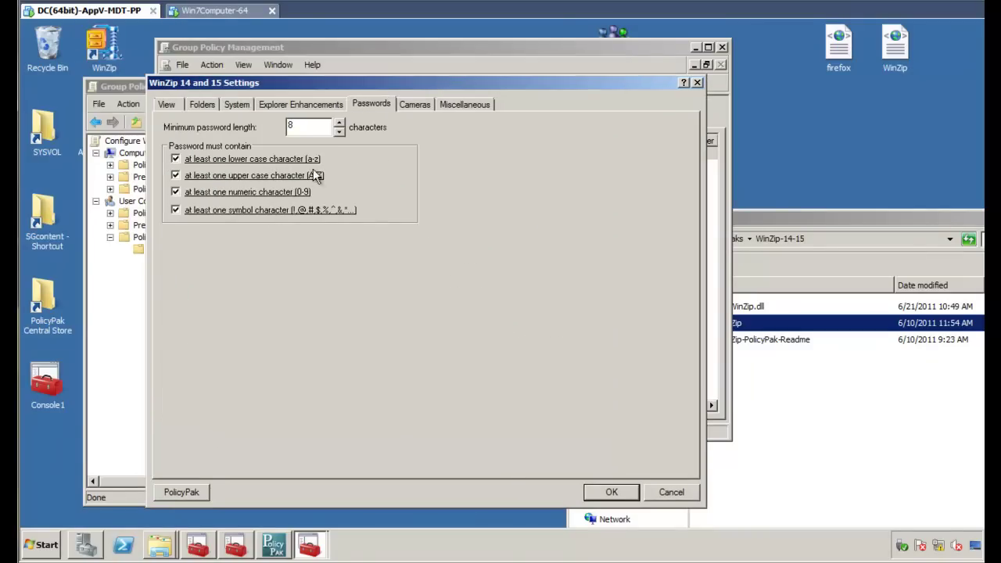
left_click(339, 122)
left_click(339, 122)
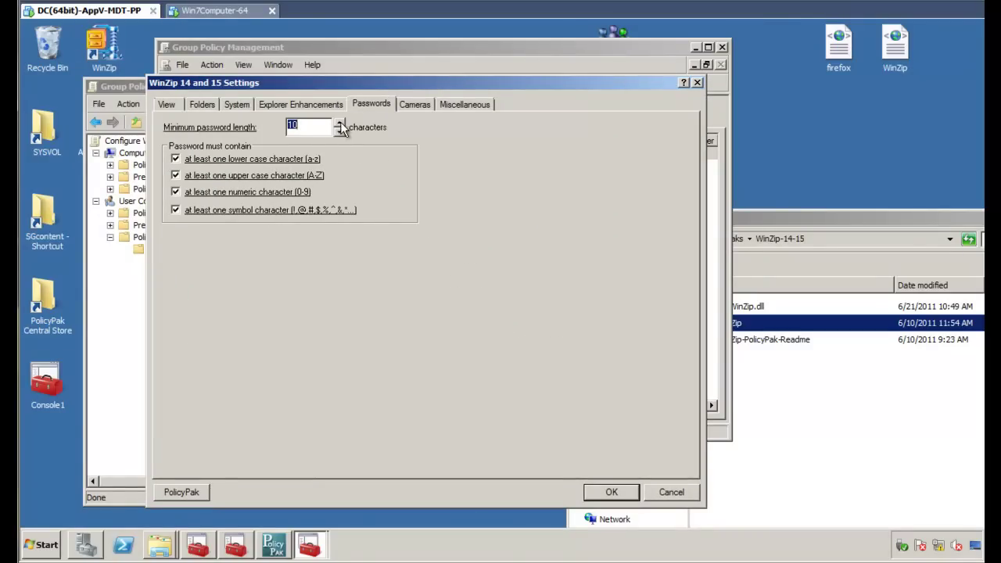
left_click(341, 124)
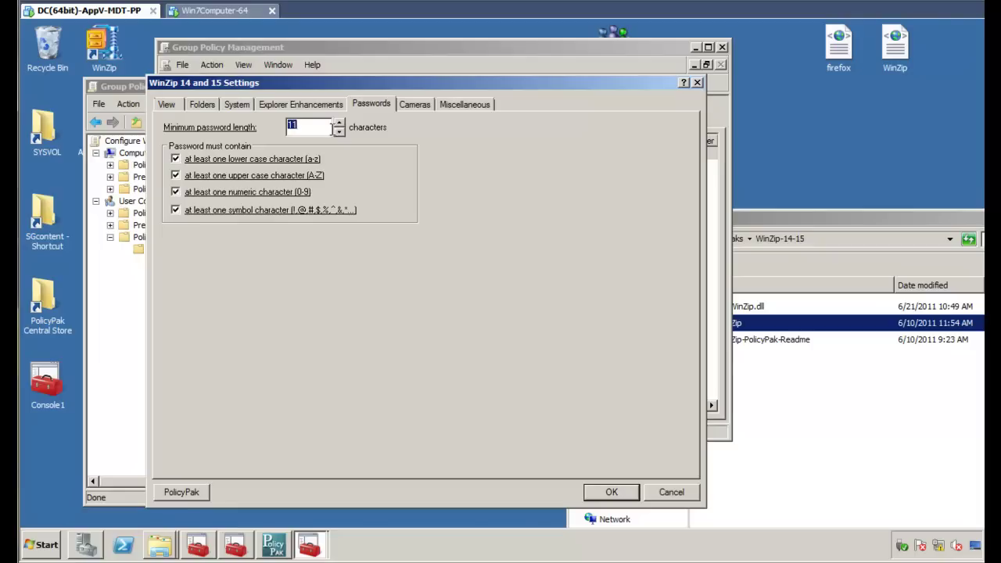
Step: Disable the minimum password length and numeric character controls in the target application, and hide the symbol character control
right_click(311, 128)
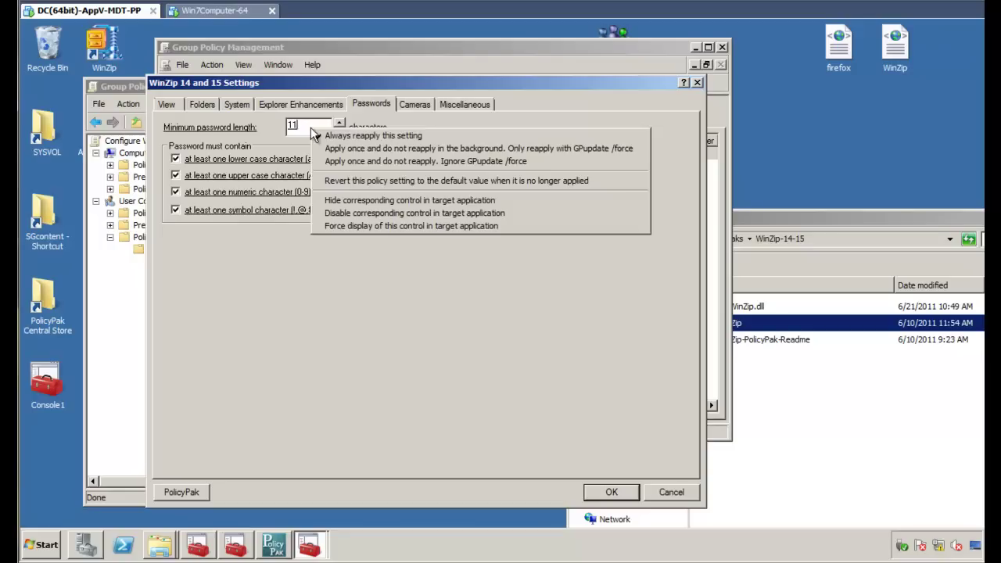
left_click(454, 218)
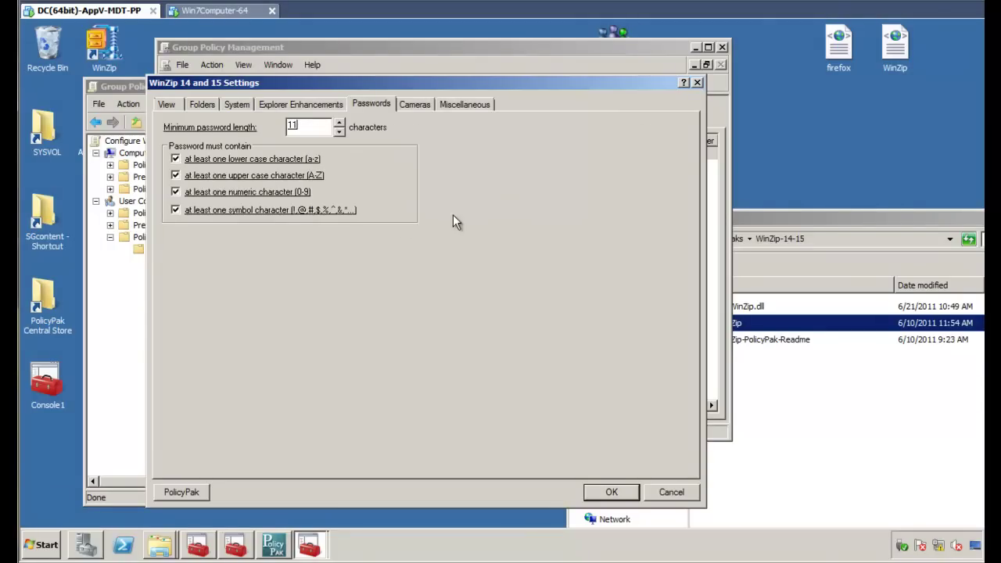
right_click(275, 193)
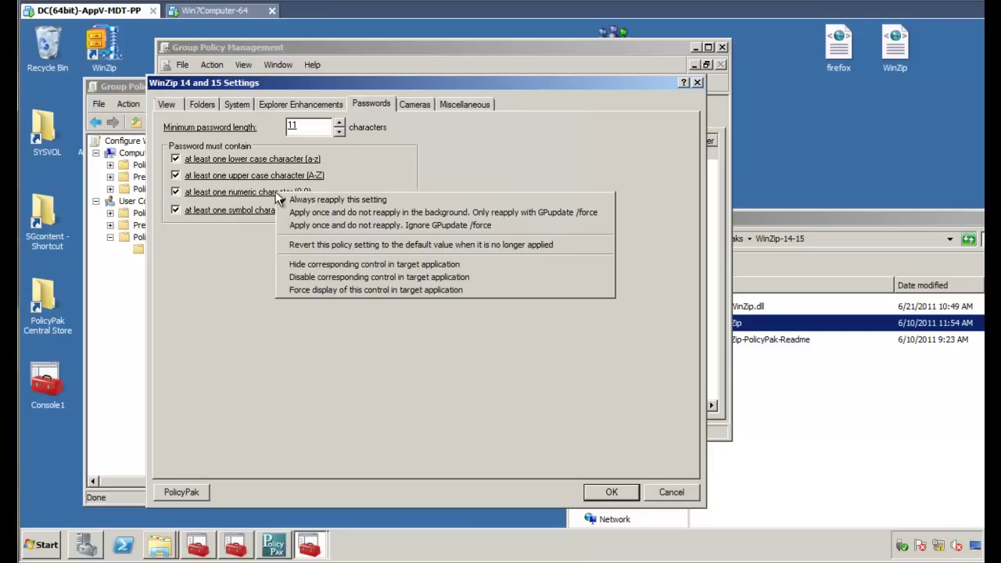
left_click(380, 276)
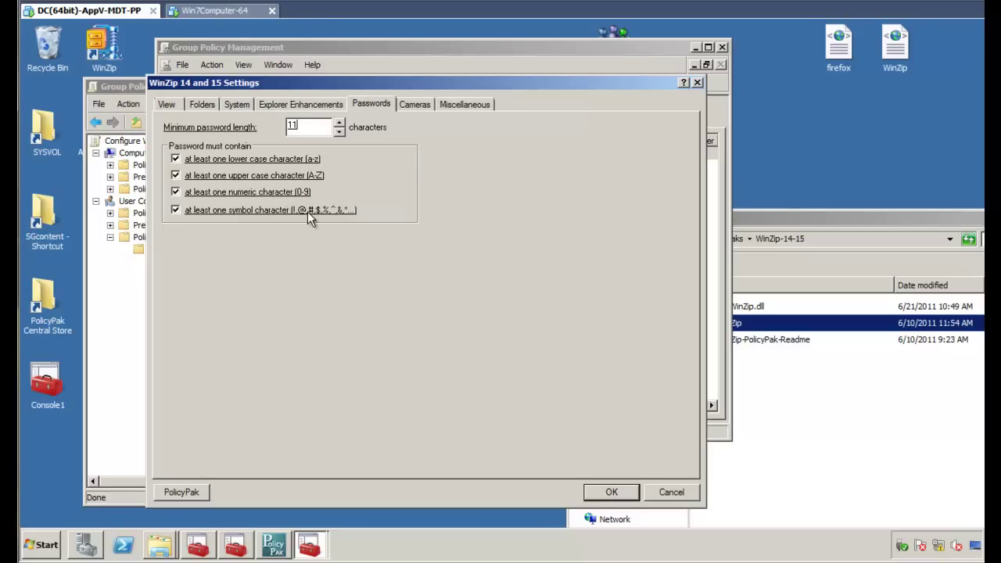
right_click(308, 211)
left_click(364, 286)
Step: Disable the whole Cameras tab in the target application and accept the WinZip settings
left_click(417, 107)
right_click(416, 119)
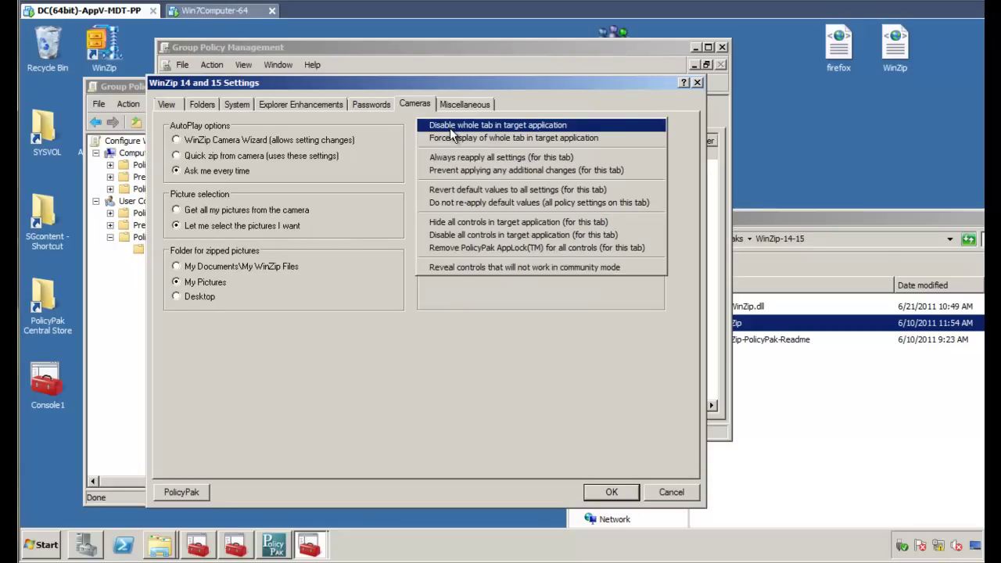
left_click(450, 128)
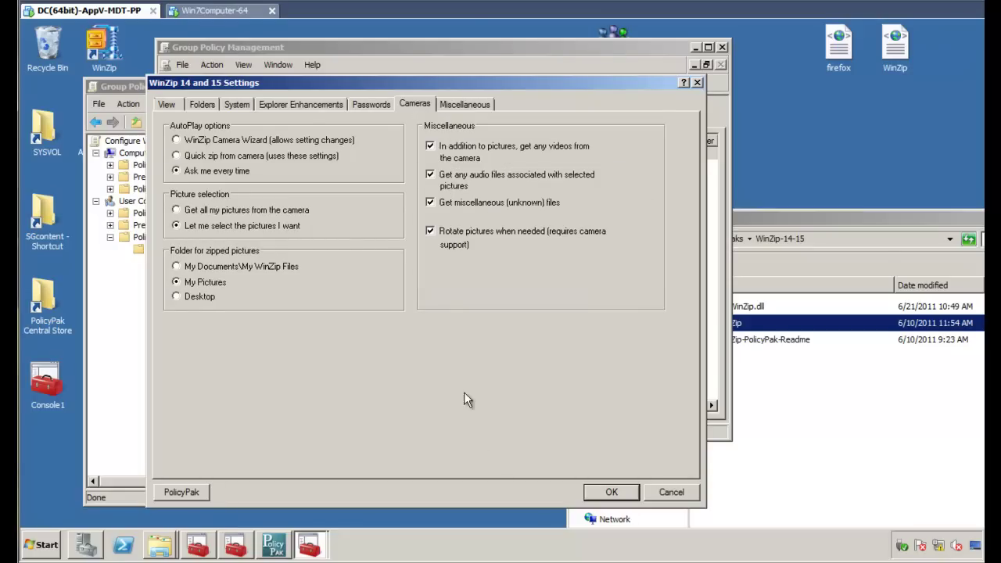
left_click(611, 493)
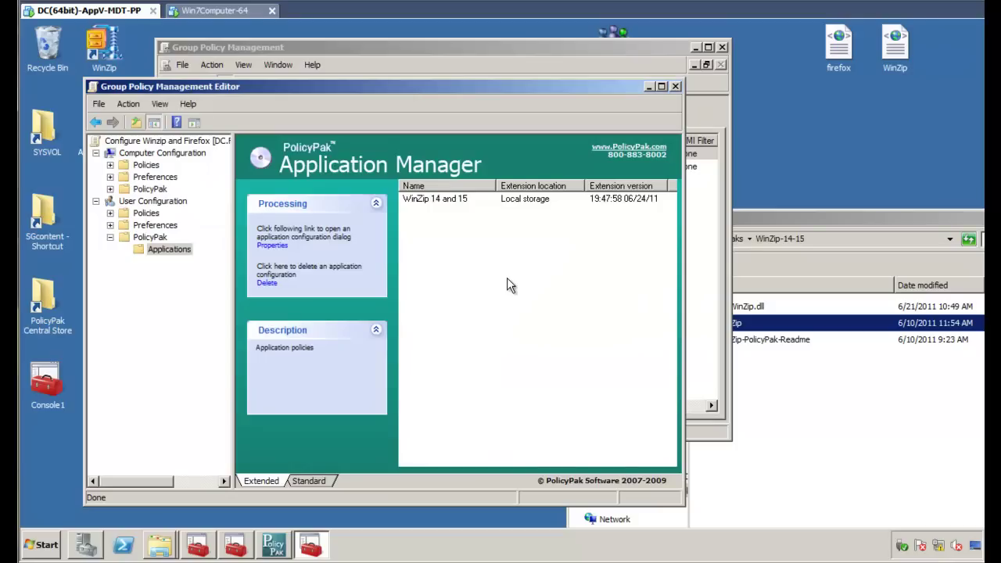
Step: Add PolicyPak for Mozilla Firefox to the GPO's user applications and open its settings
right_click(167, 251)
mouse_move(205, 260)
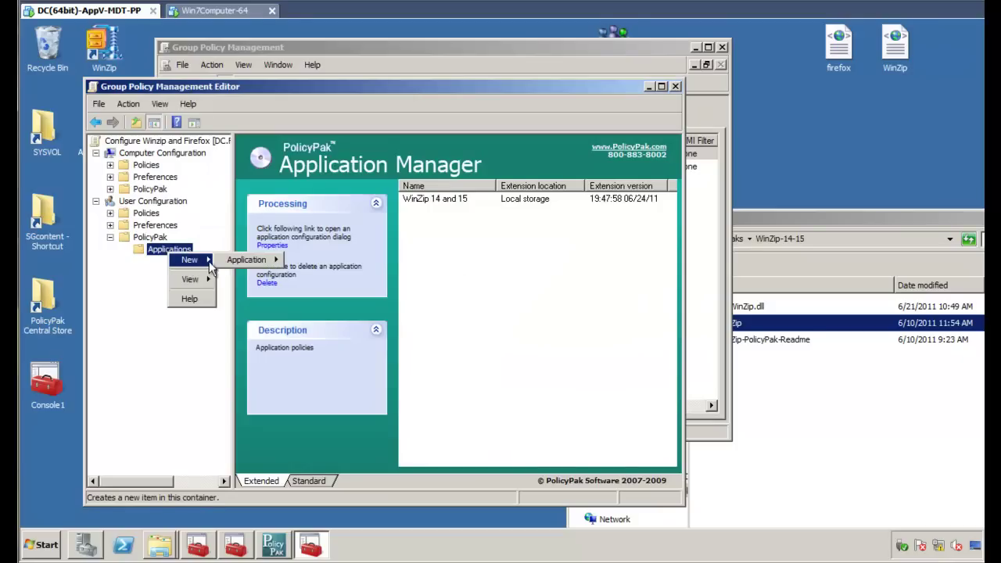
mouse_move(254, 261)
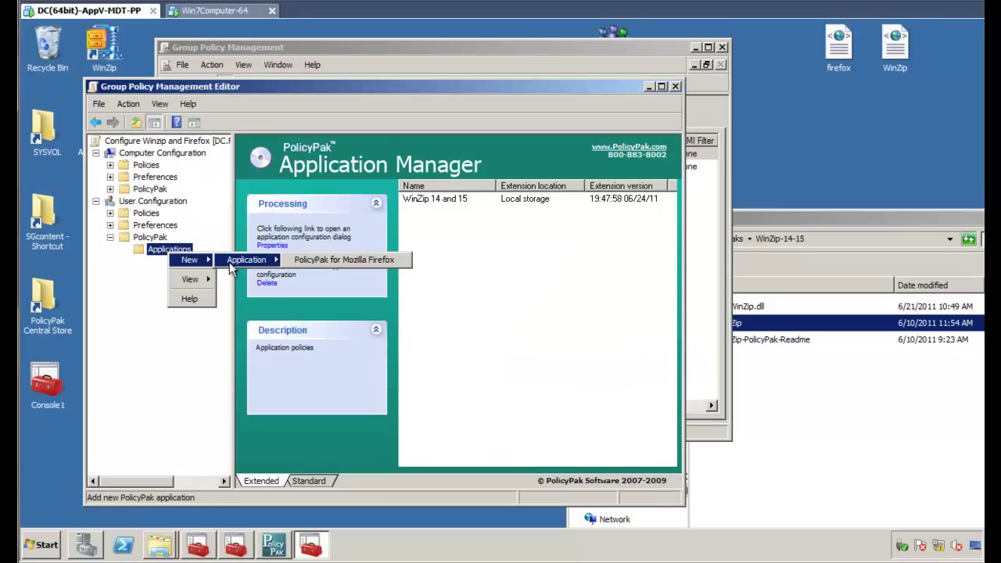
left_click(330, 264)
double_click(437, 213)
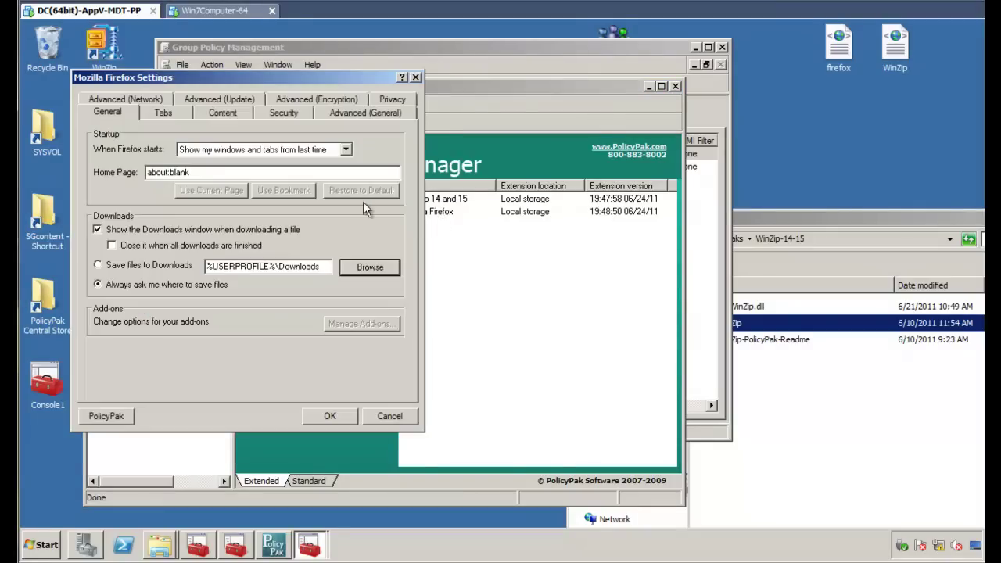
left_click_drag(196, 172, 139, 171)
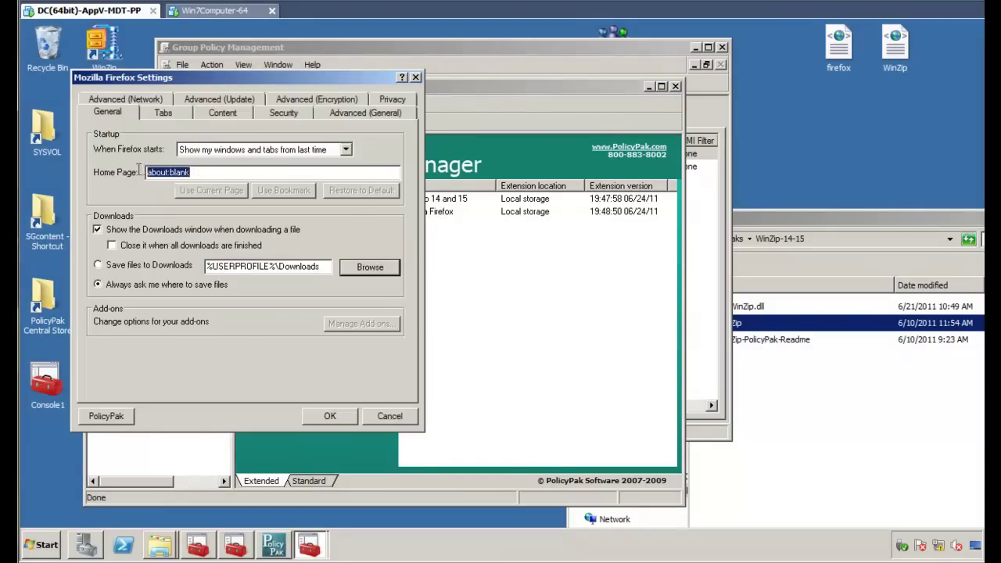
type("www.")
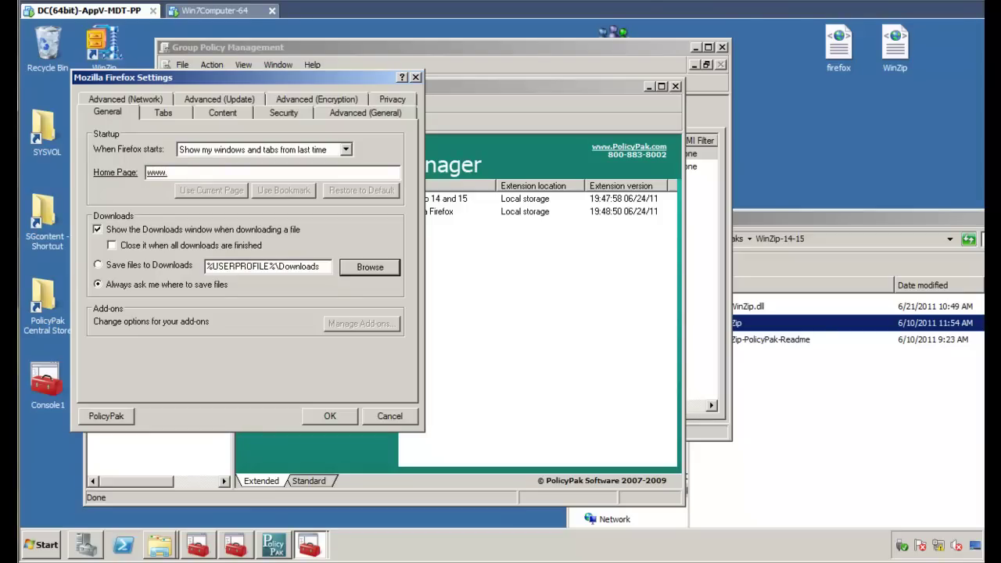
type("Test1.com")
right_click(194, 178)
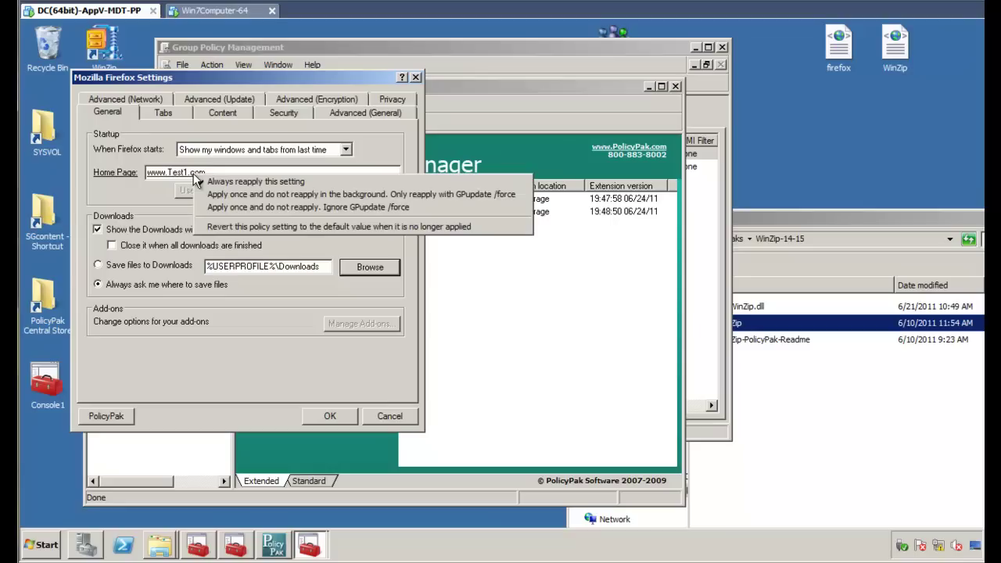
left_click(362, 226)
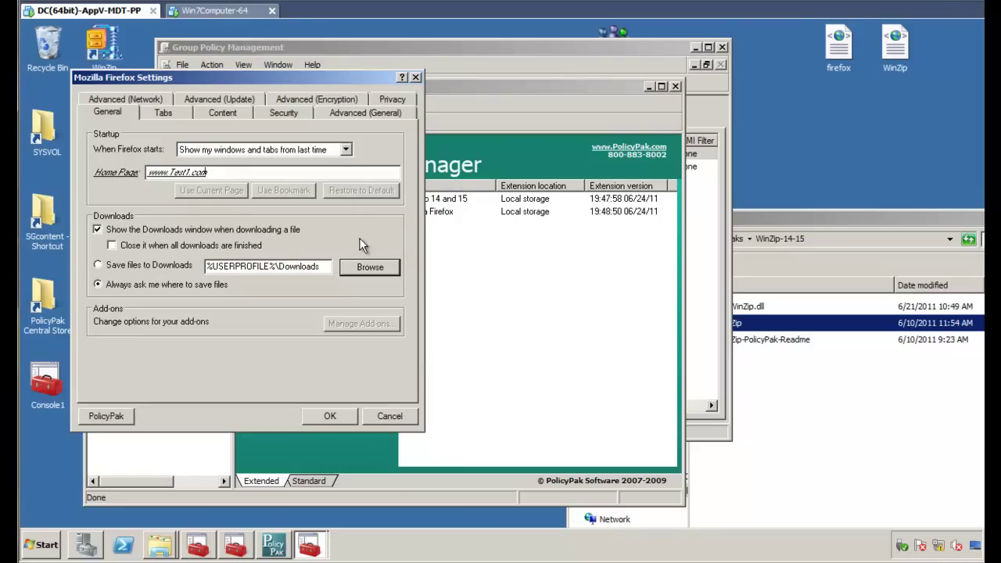
Step: Turn off pop-up blocking, automatic image loading and JavaScript in Firefox's content settings, and accept the Firefox settings
left_click(234, 115)
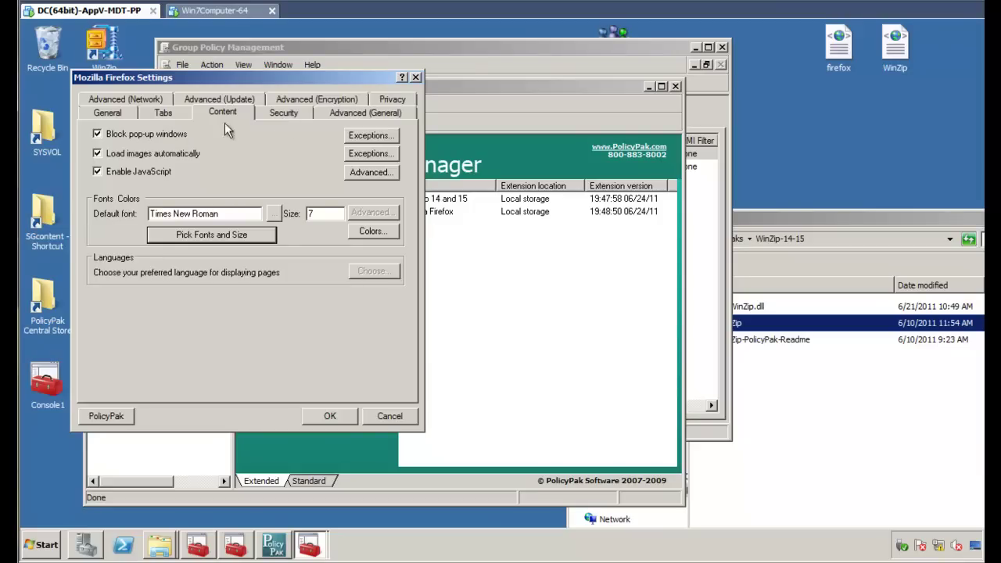
left_click(112, 176)
left_click(111, 177)
left_click(111, 177)
left_click(115, 151)
left_click(115, 149)
left_click(122, 134)
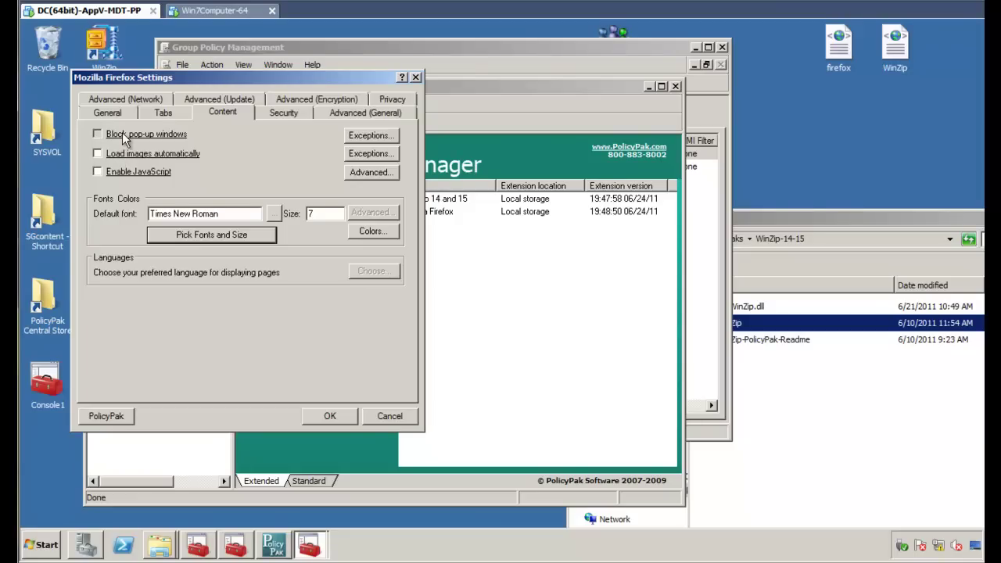
left_click(330, 415)
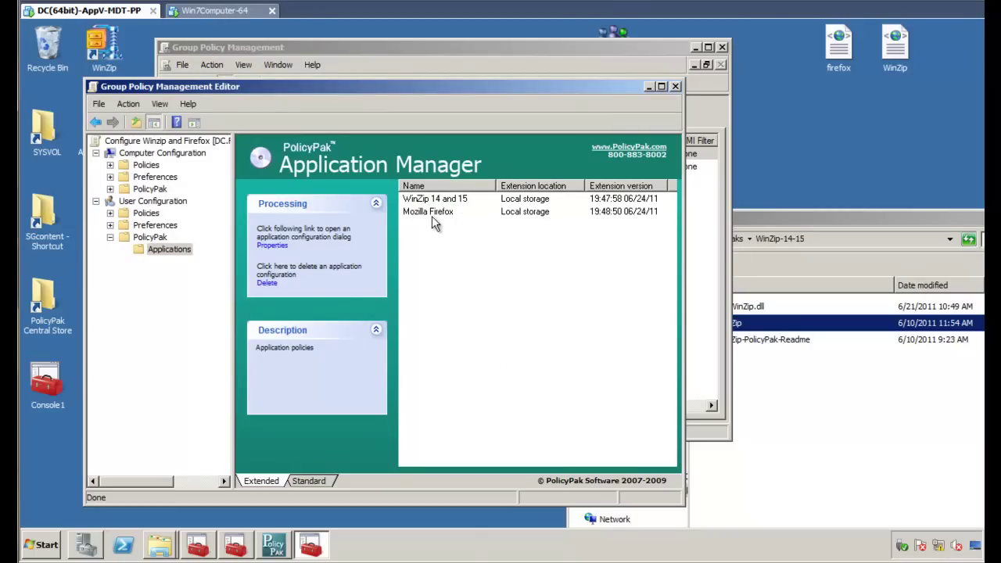
Step: Switch to the Win7Computer-64 machine and run gpupdate in a command prompt
left_click(205, 11)
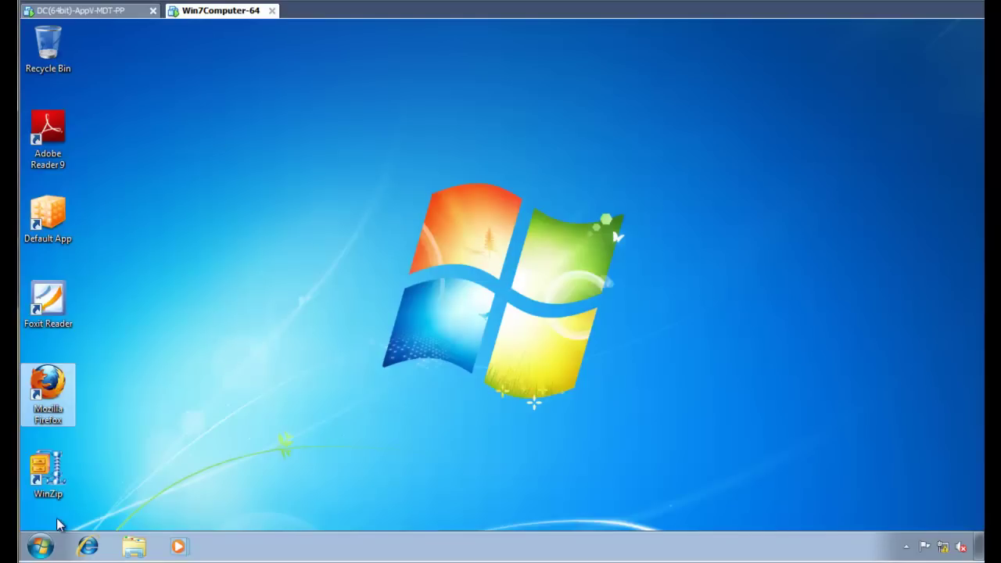
left_click(46, 549)
type("cmd")
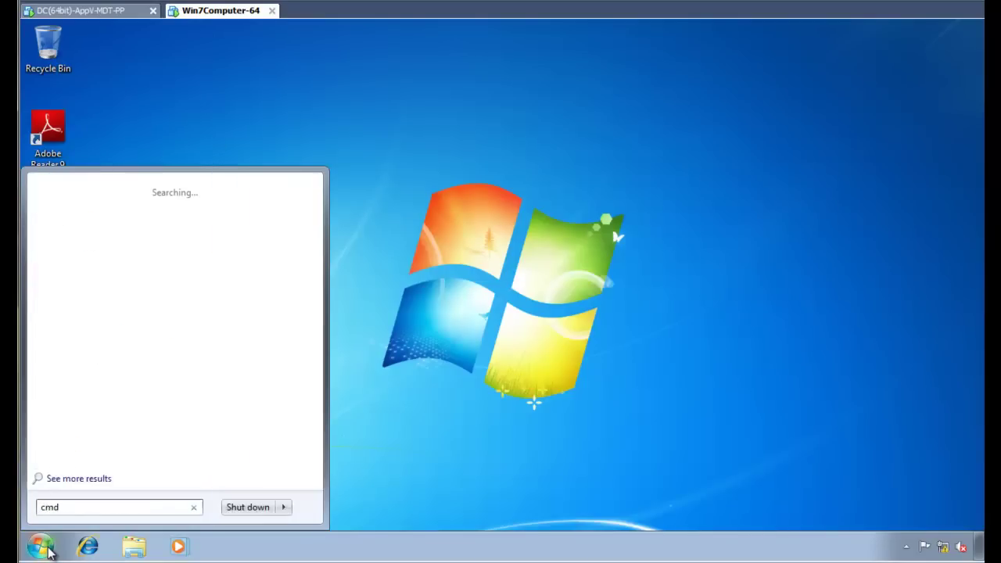
key("Return")
type("gpupdate")
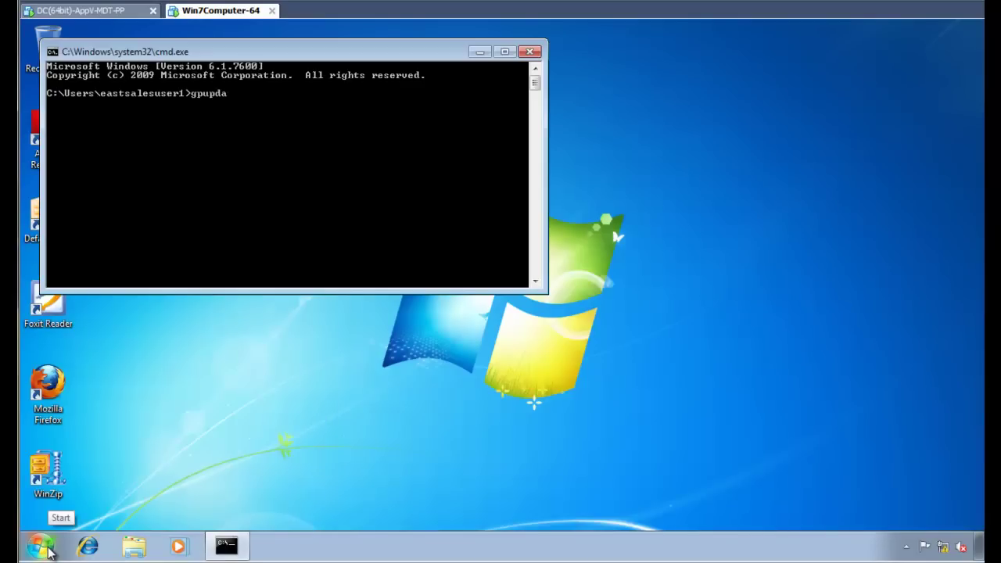
key("Return")
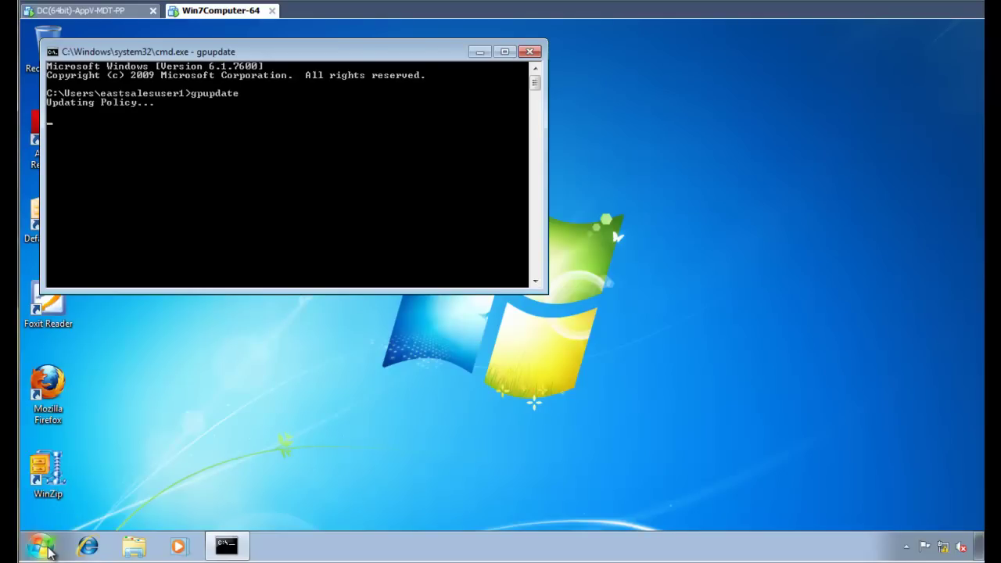
left_click_drag(330, 62, 511, 87)
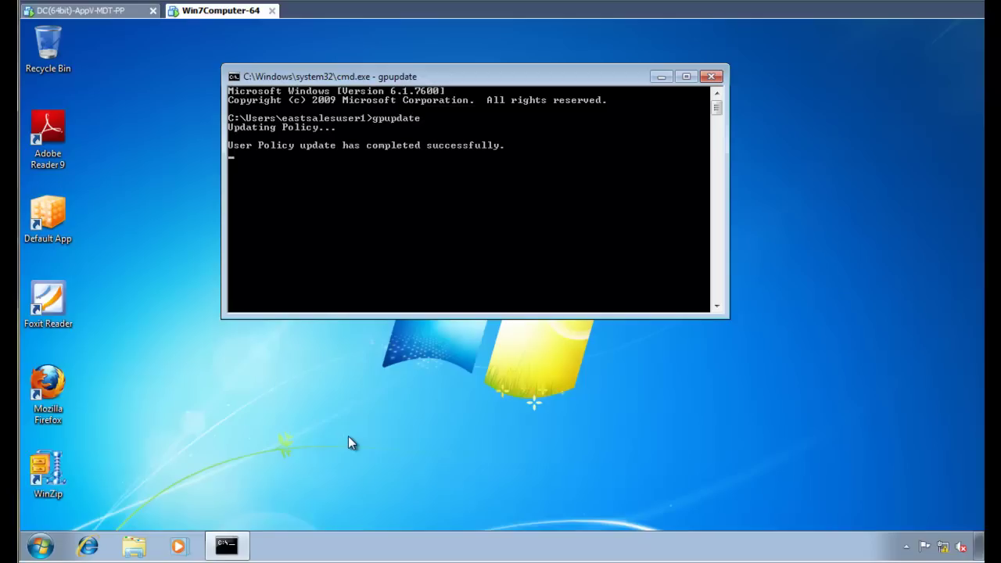
left_click(348, 442)
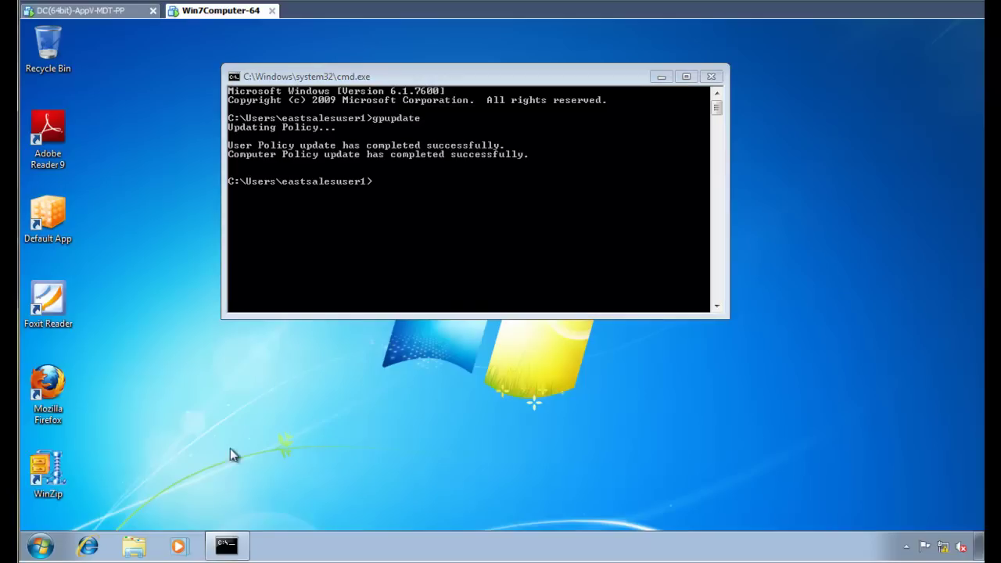
Step: Launch WinZip on the client and examine the password options and Cameras tab in its configuration
double_click(55, 467)
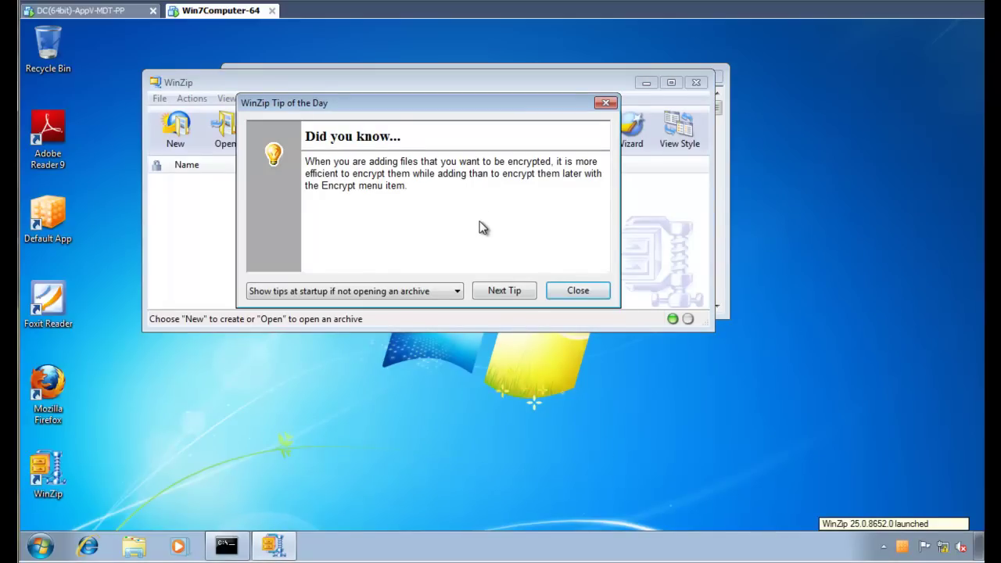
key("Escape")
left_click(290, 98)
left_click(301, 115)
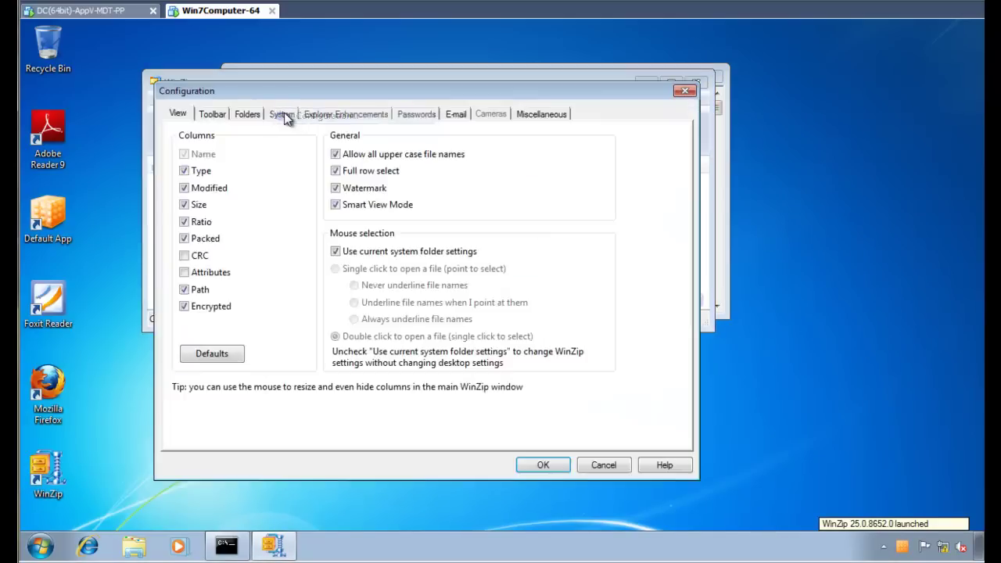
left_click(414, 114)
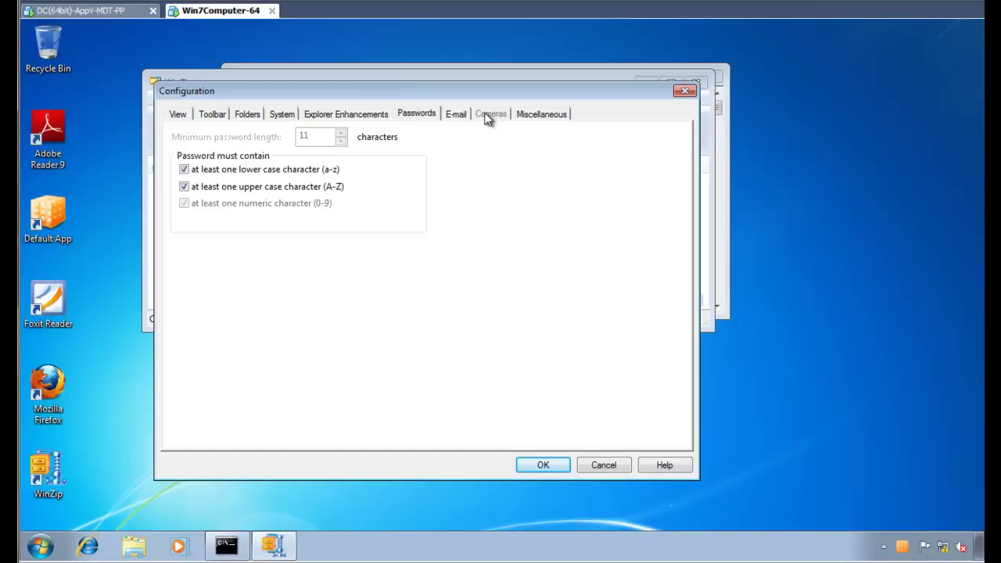
Step: Clear the WinZip lower case and upper case password requirements, accept the configuration and close WinZip
left_click(219, 170)
left_click(218, 187)
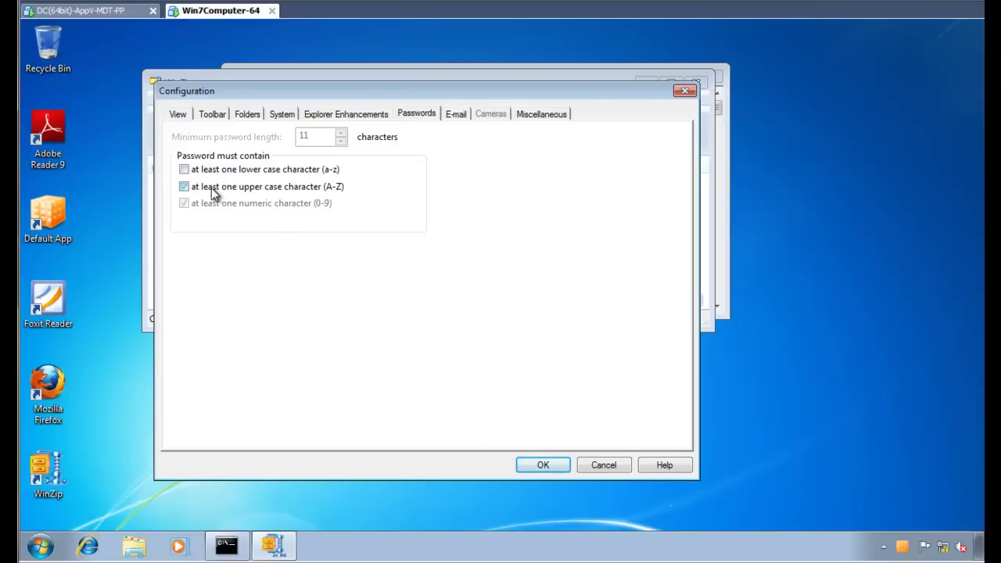
left_click(542, 466)
left_click(695, 81)
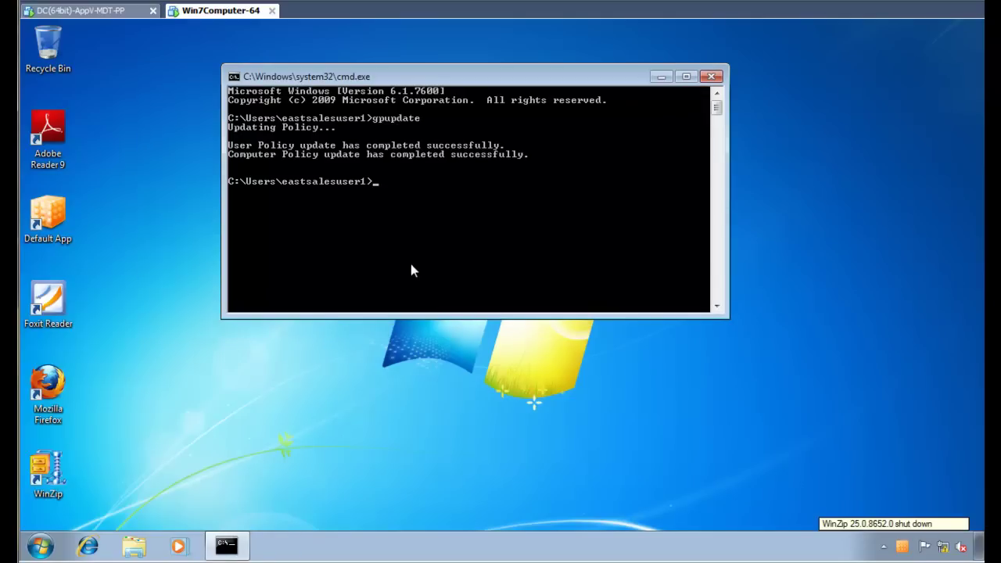
Step: Relaunch WinZip, check whether the password requirements in its configuration were reapplied, and close it
left_click(185, 463)
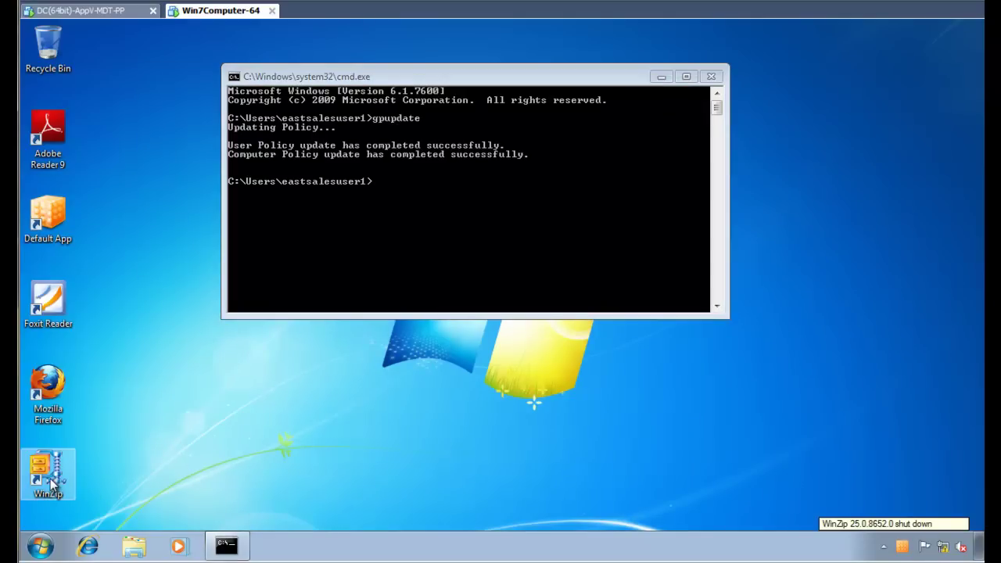
double_click(51, 481)
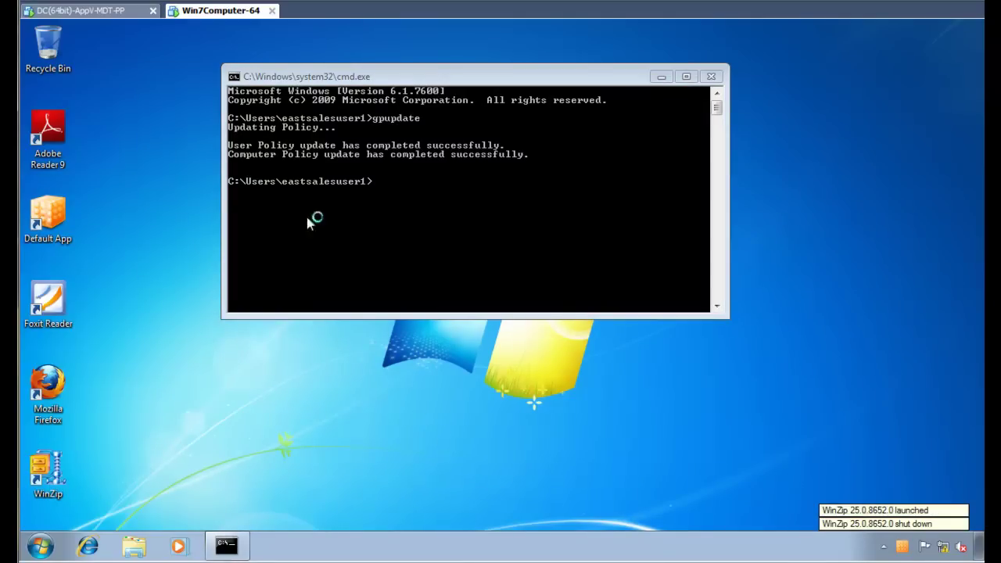
key("Escape")
left_click(289, 99)
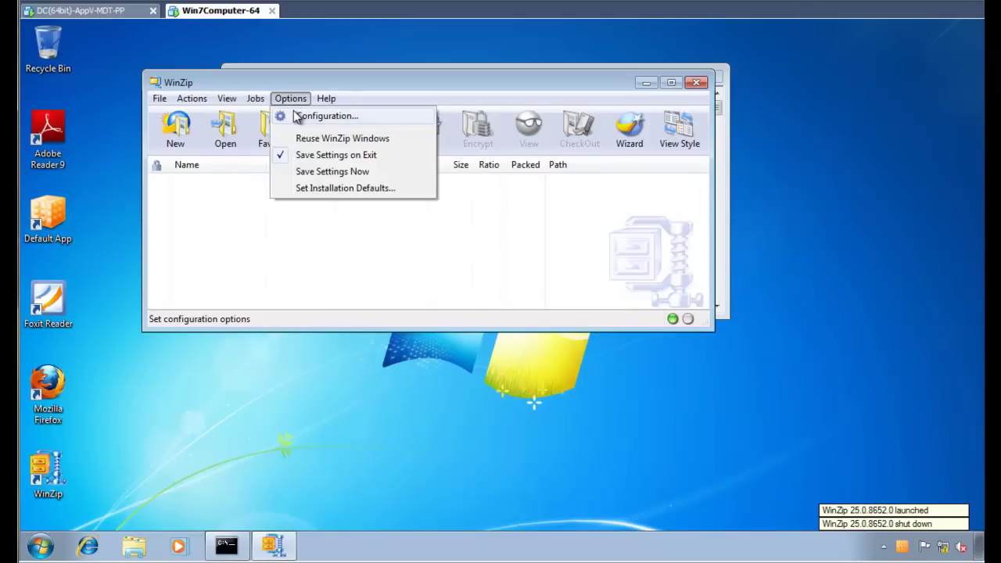
left_click(295, 116)
left_click(417, 114)
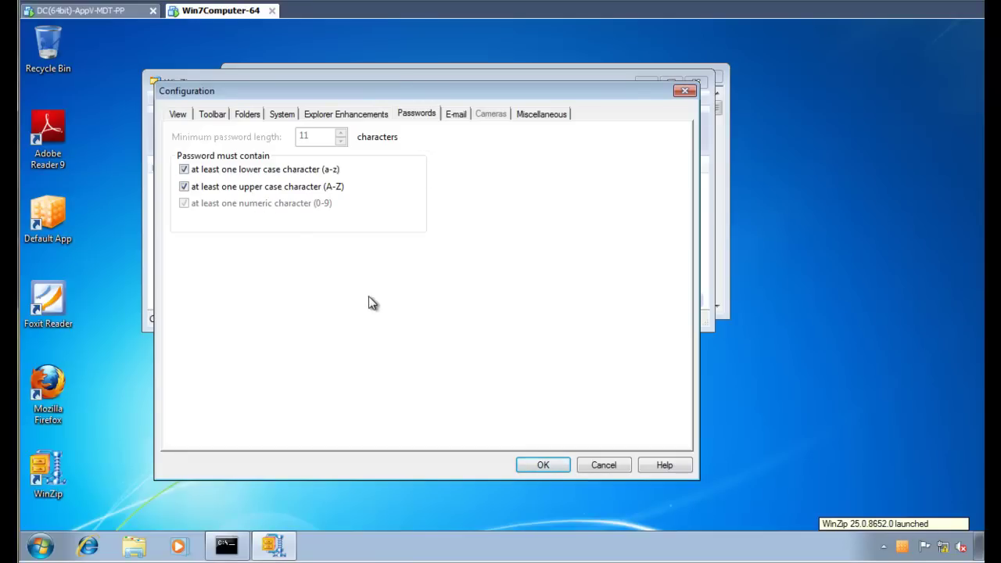
left_click(684, 91)
left_click(695, 81)
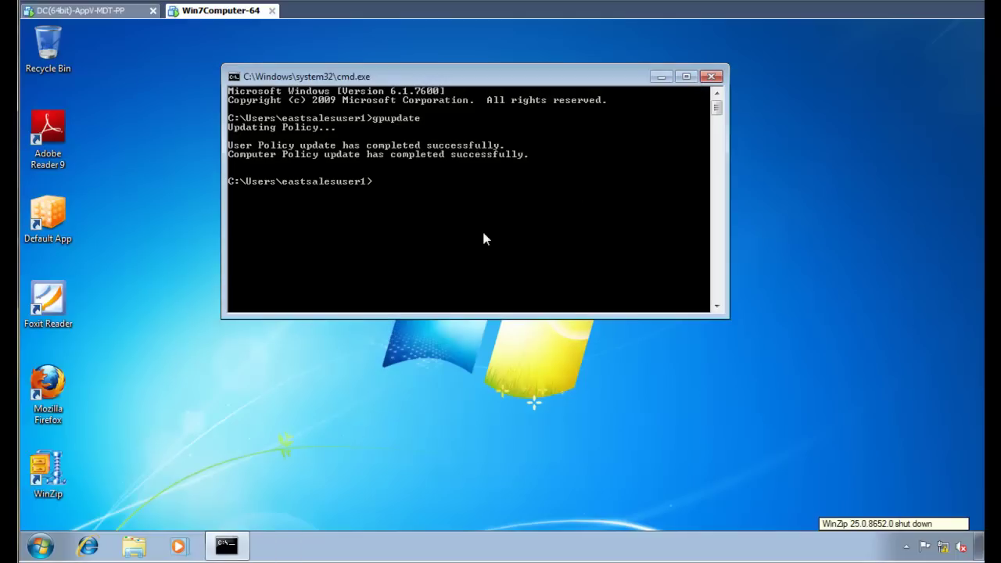
Step: Launch Firefox and try to override the managed home page in its options with a test5 .com address
double_click(48, 383)
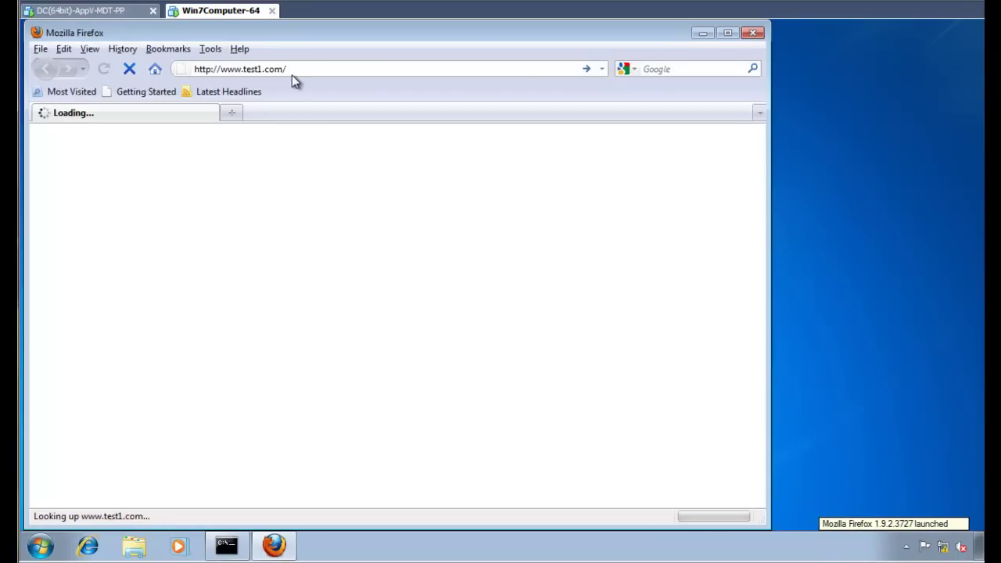
left_click(212, 49)
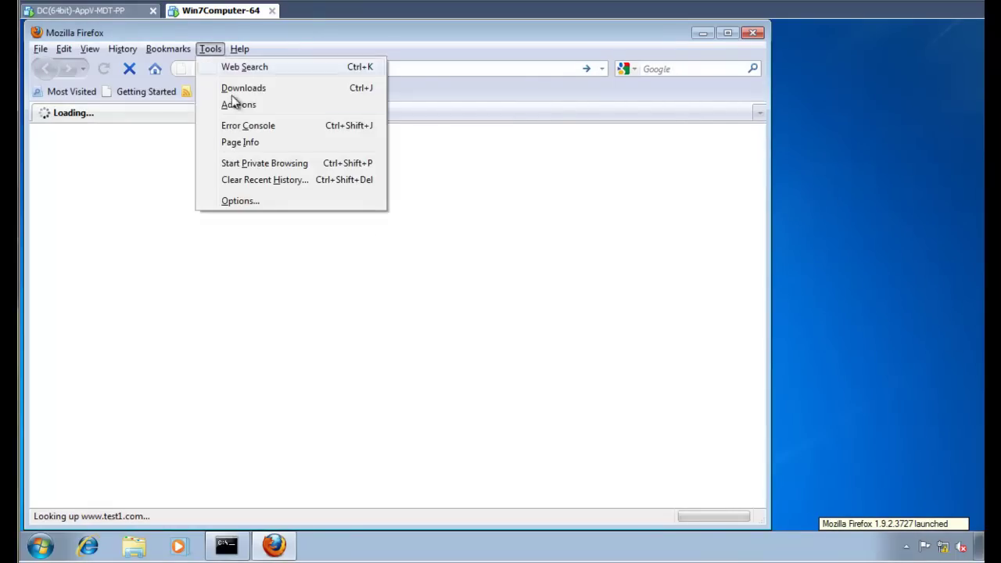
left_click(262, 199)
left_click_drag(355, 214, 302, 214)
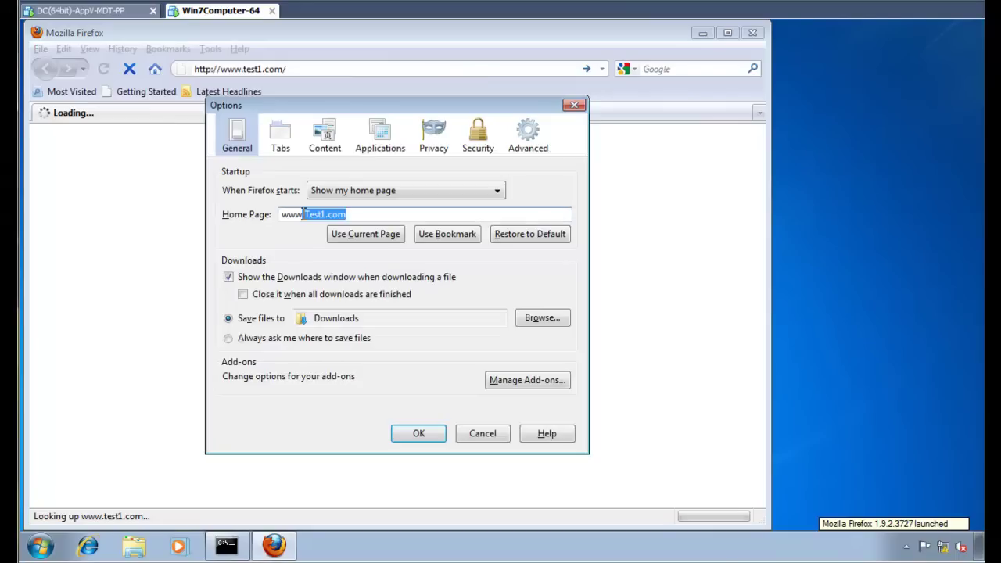
type("test5/cp,")
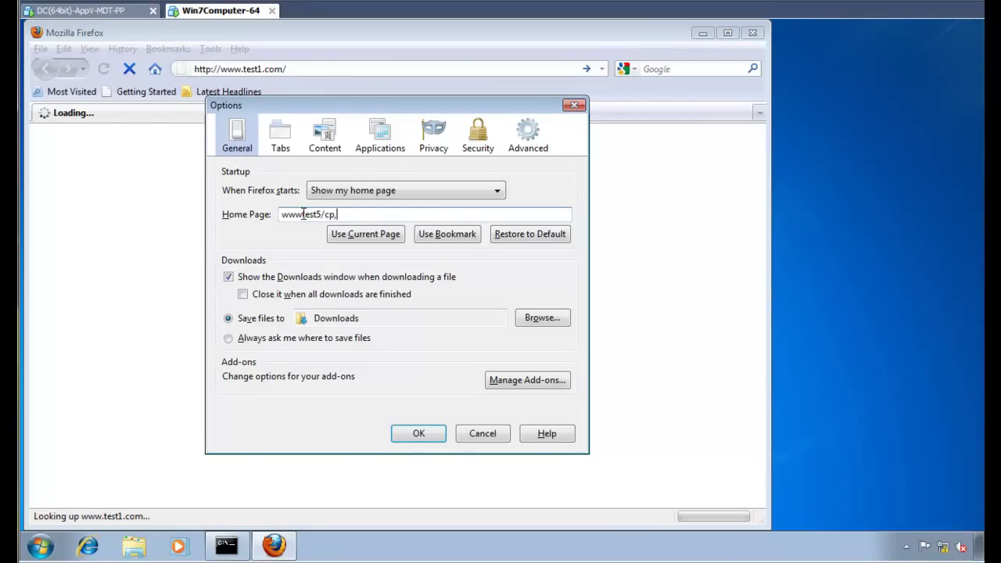
key("BackSpace")
key("BackSpace")
type(".com")
left_click(423, 433)
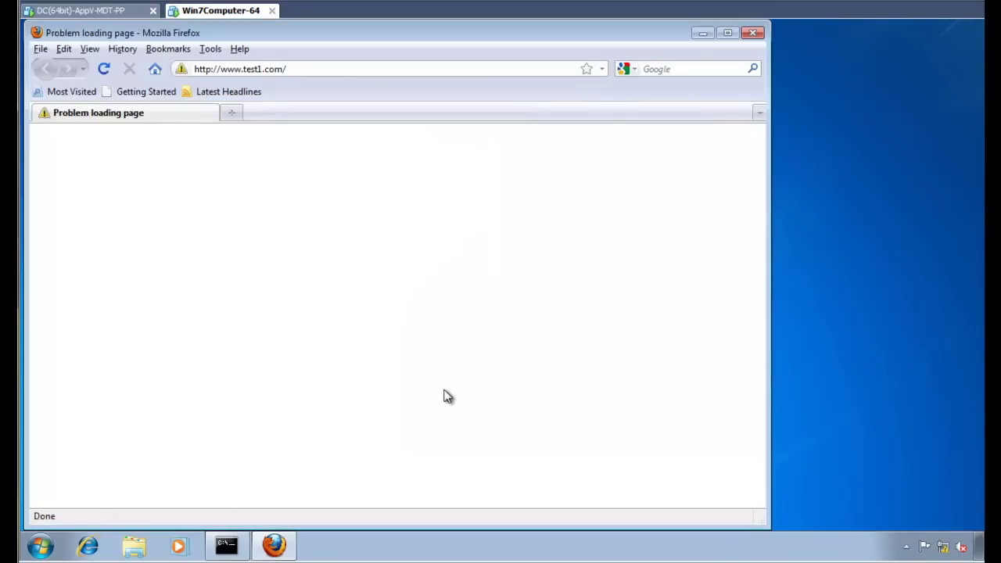
Step: Restart Firefox to check which home page it loads, and close it
key("alt+F4")
double_click(48, 387)
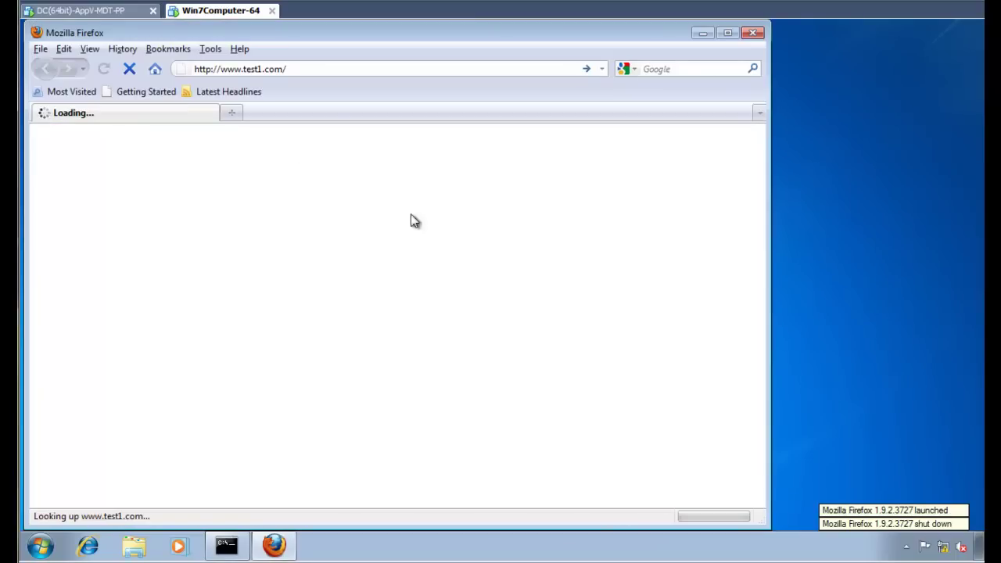
left_click(753, 34)
Step: Switch to the DC(64bit)-AppV-MDT-PP machine and delete the Configure Winzip and Firefox GPO link from the East Sales Users OU
left_click(83, 10)
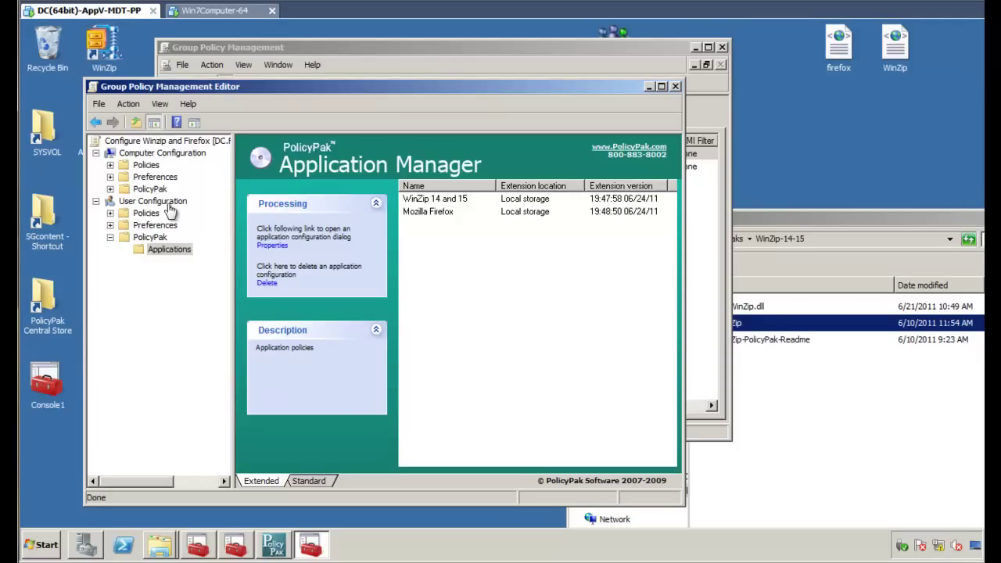
left_click(617, 49)
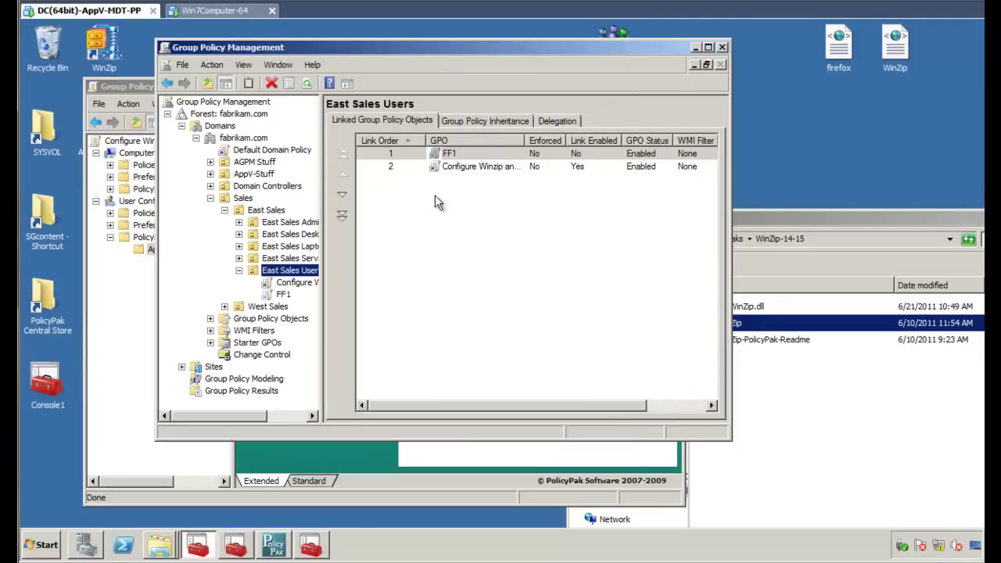
right_click(299, 285)
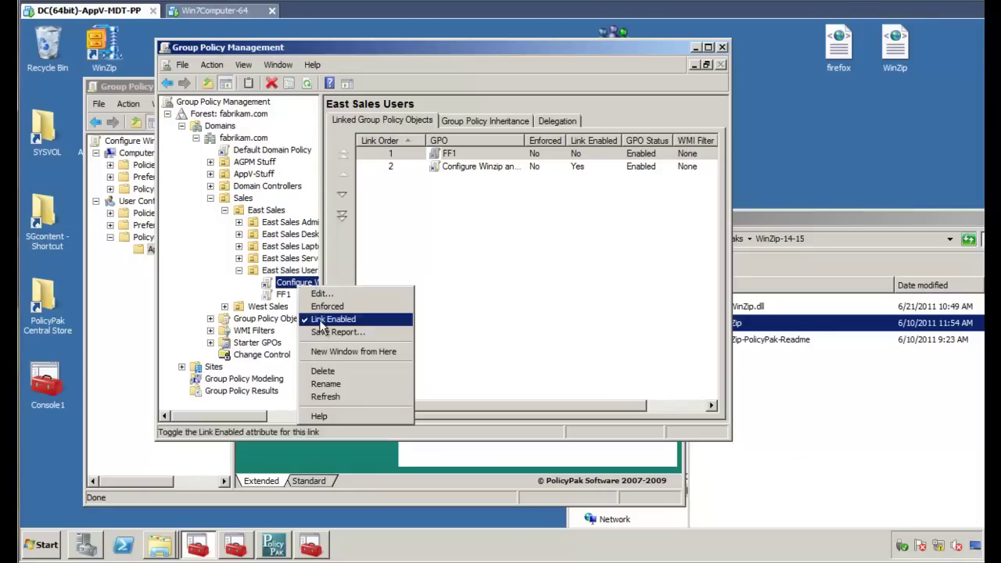
left_click(333, 373)
left_click(432, 279)
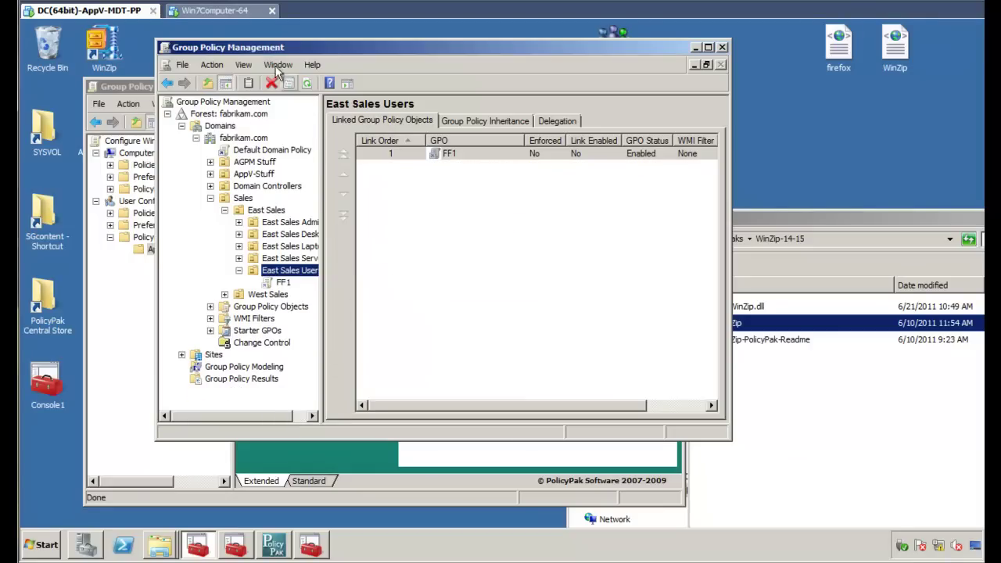
Step: Switch back to the Win7Computer-64 machine and run gpupdate again in the command prompt
left_click(227, 11)
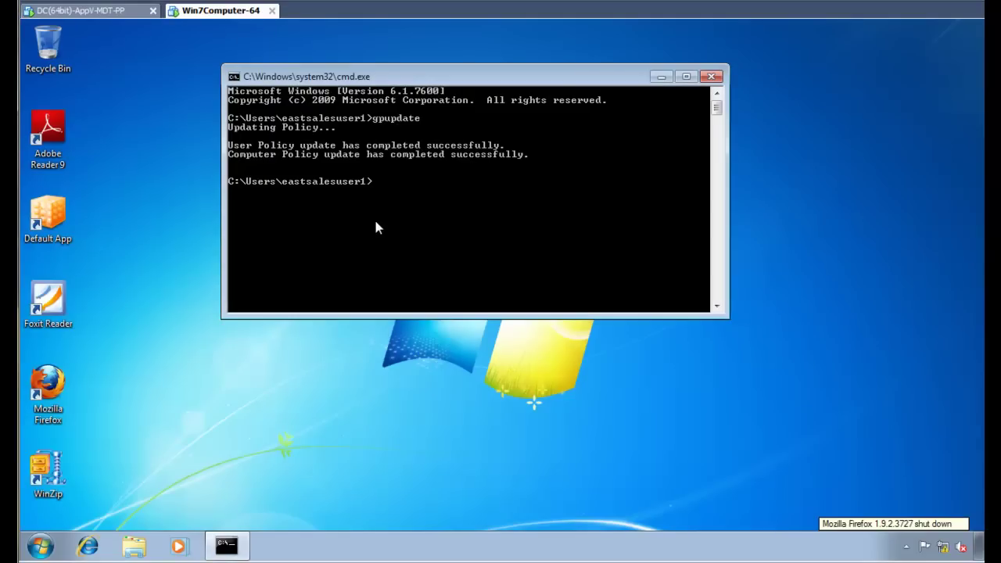
key("Up")
key("Return")
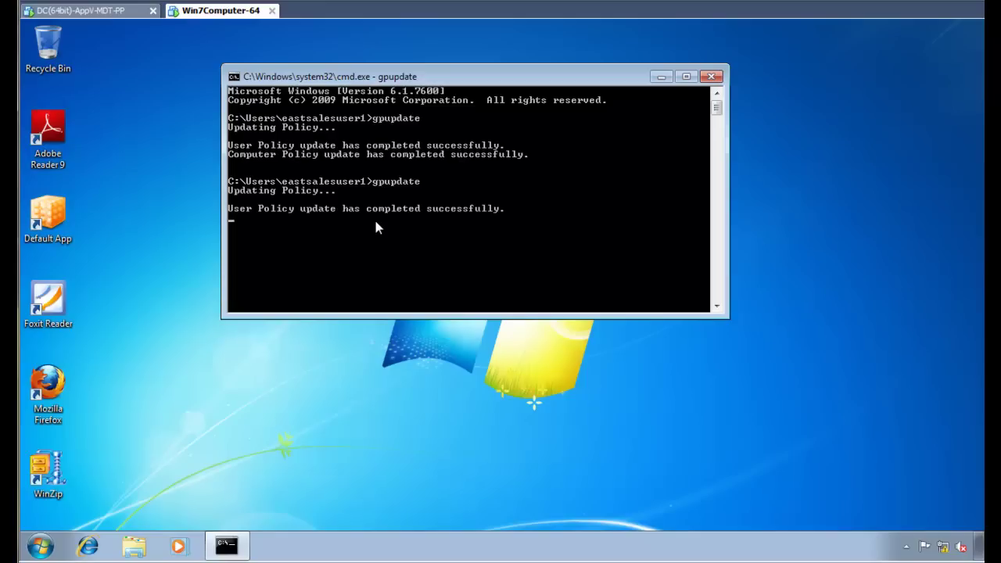
left_click(264, 398)
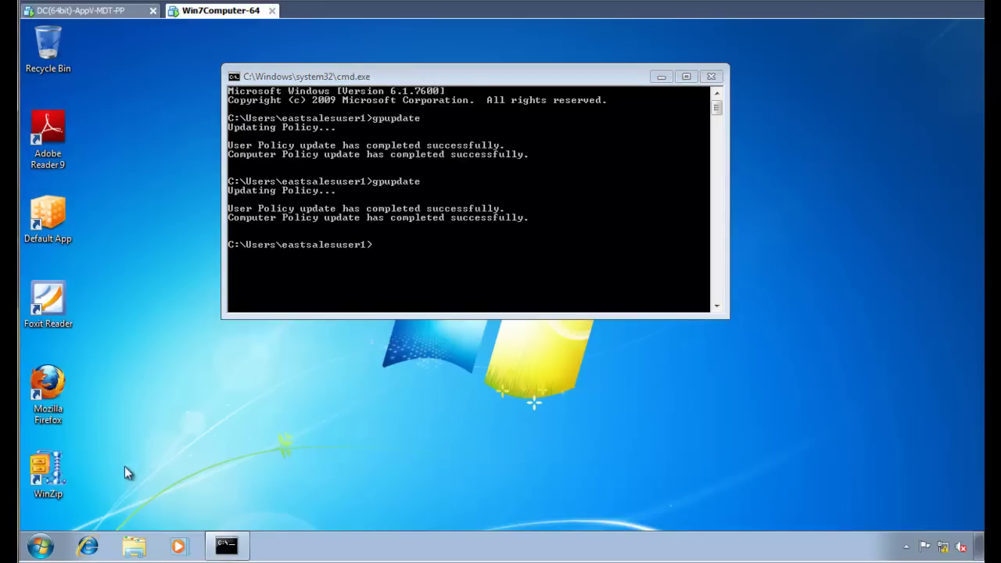
Step: Relaunch WinZip, examine the password and camera options in its configuration, and close the dialog
left_click(48, 473)
double_click(48, 473)
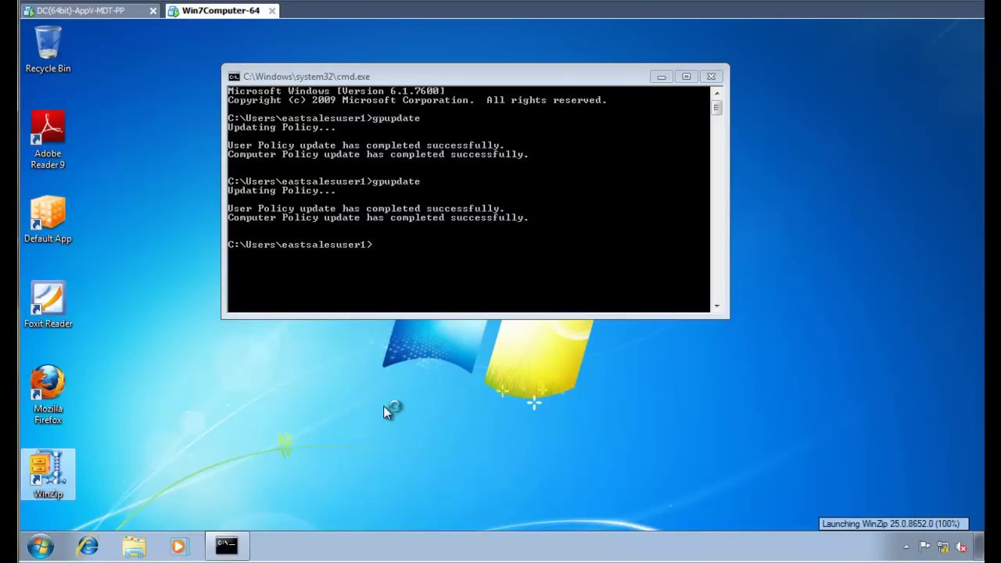
key("Escape")
left_click(291, 98)
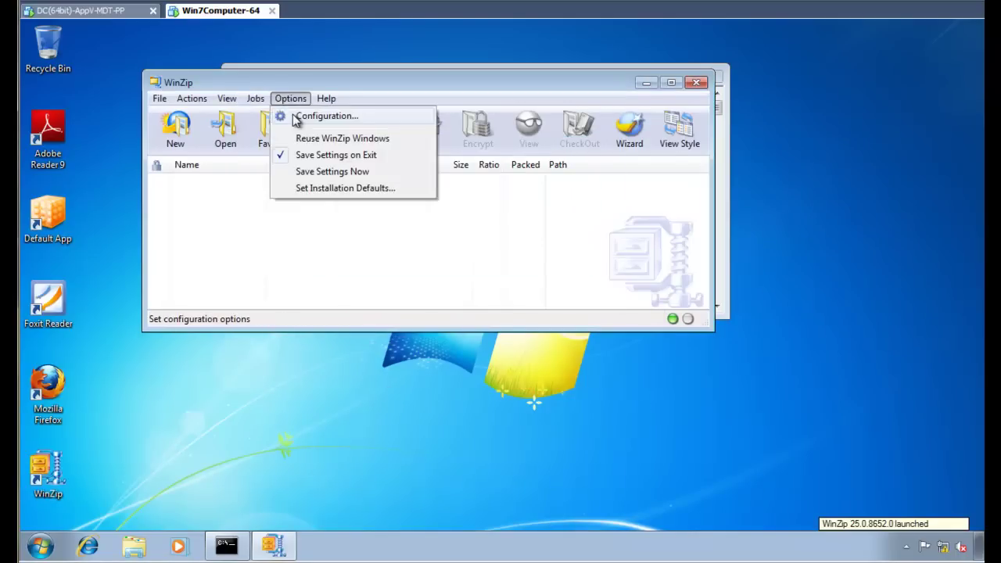
left_click(296, 118)
left_click(415, 113)
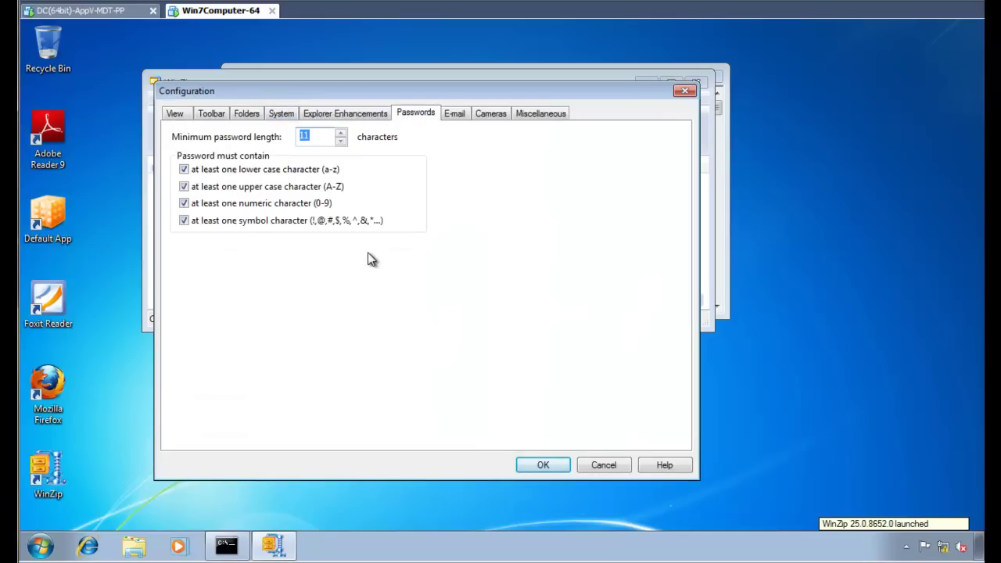
left_click(481, 113)
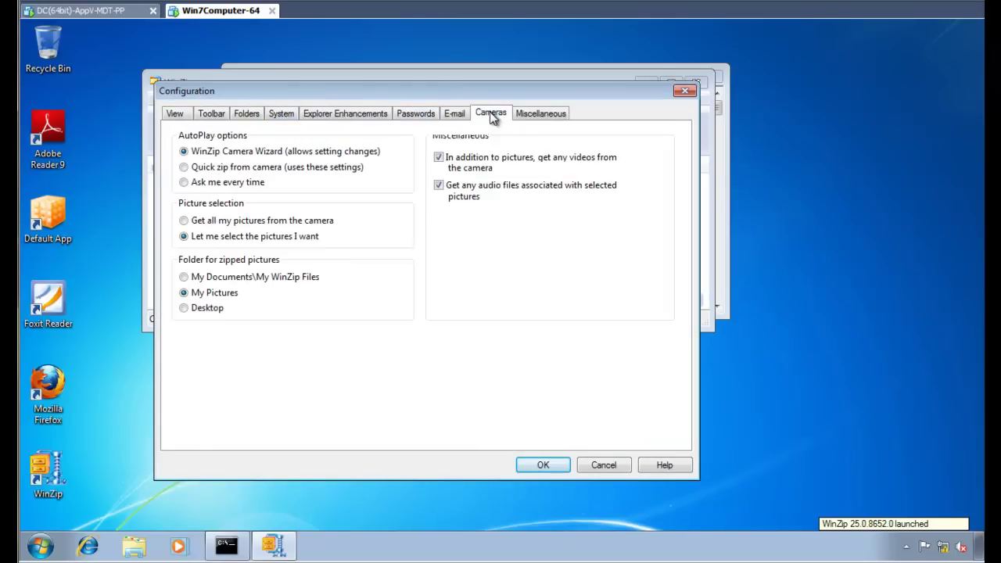
left_click(416, 114)
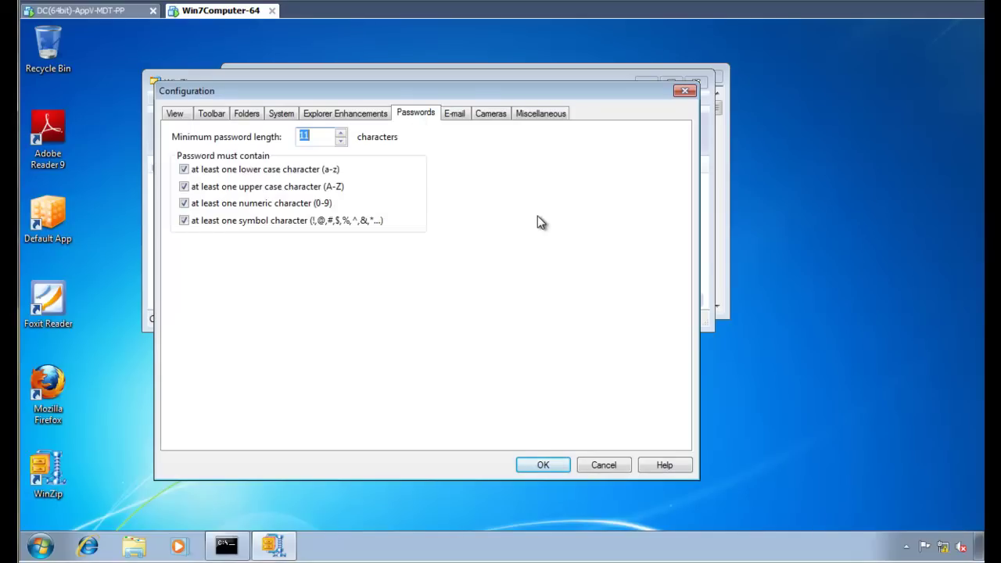
left_click(684, 92)
Step: Launch Firefox and check the home page setting in its general options
double_click(65, 401)
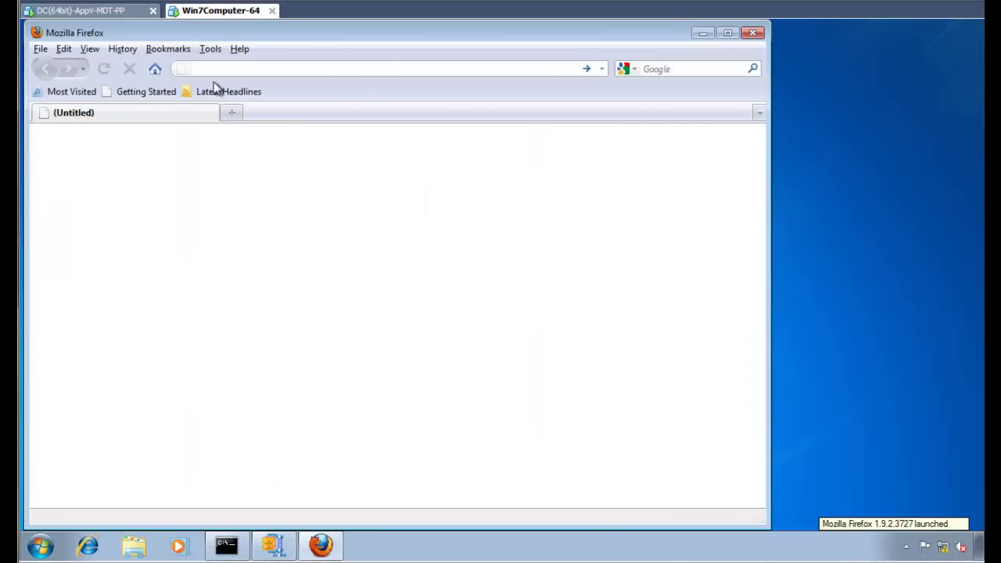
left_click(211, 49)
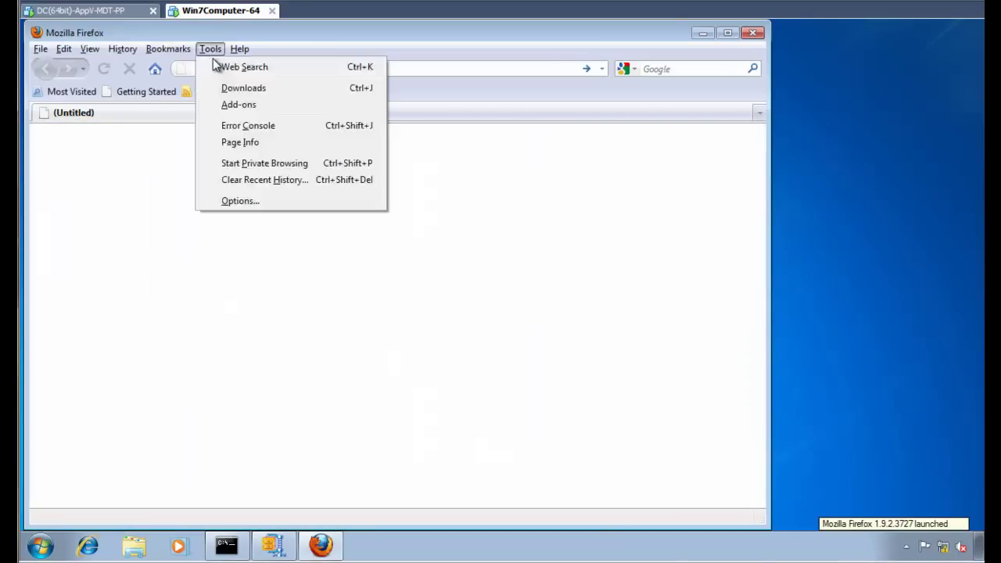
left_click(234, 199)
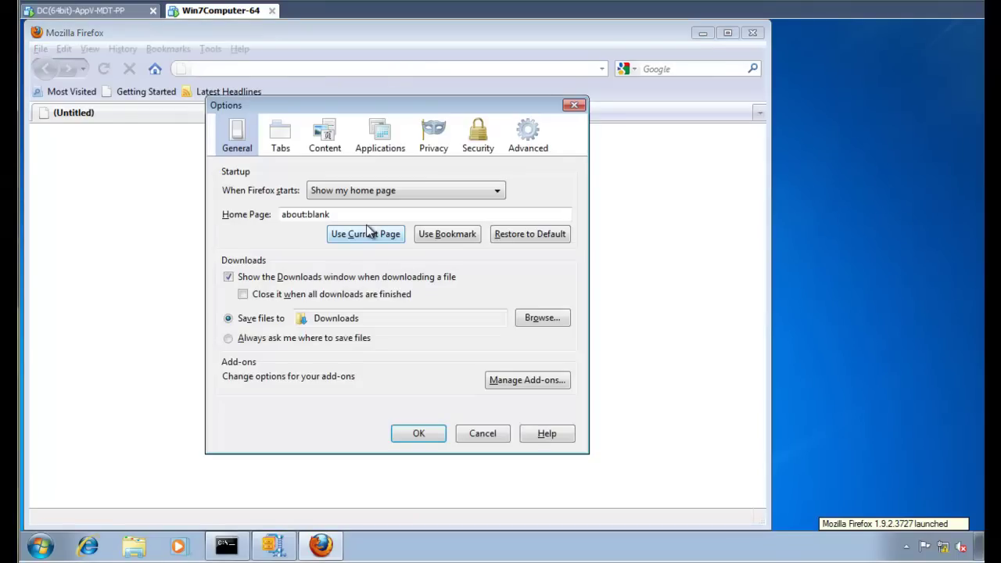